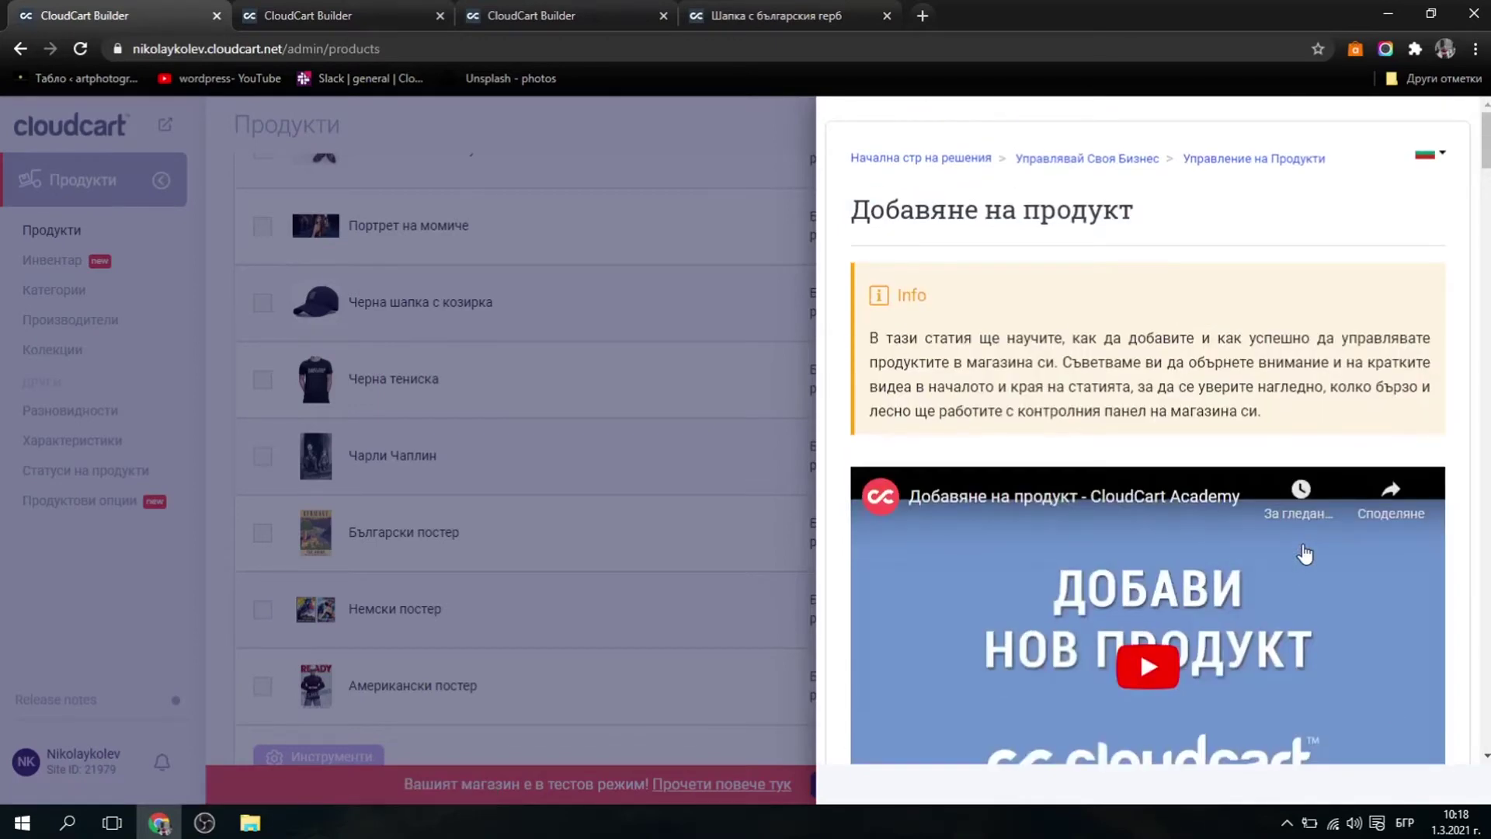
Start a new product in the store and title it "Шапка с българския герб".
key(Escape)
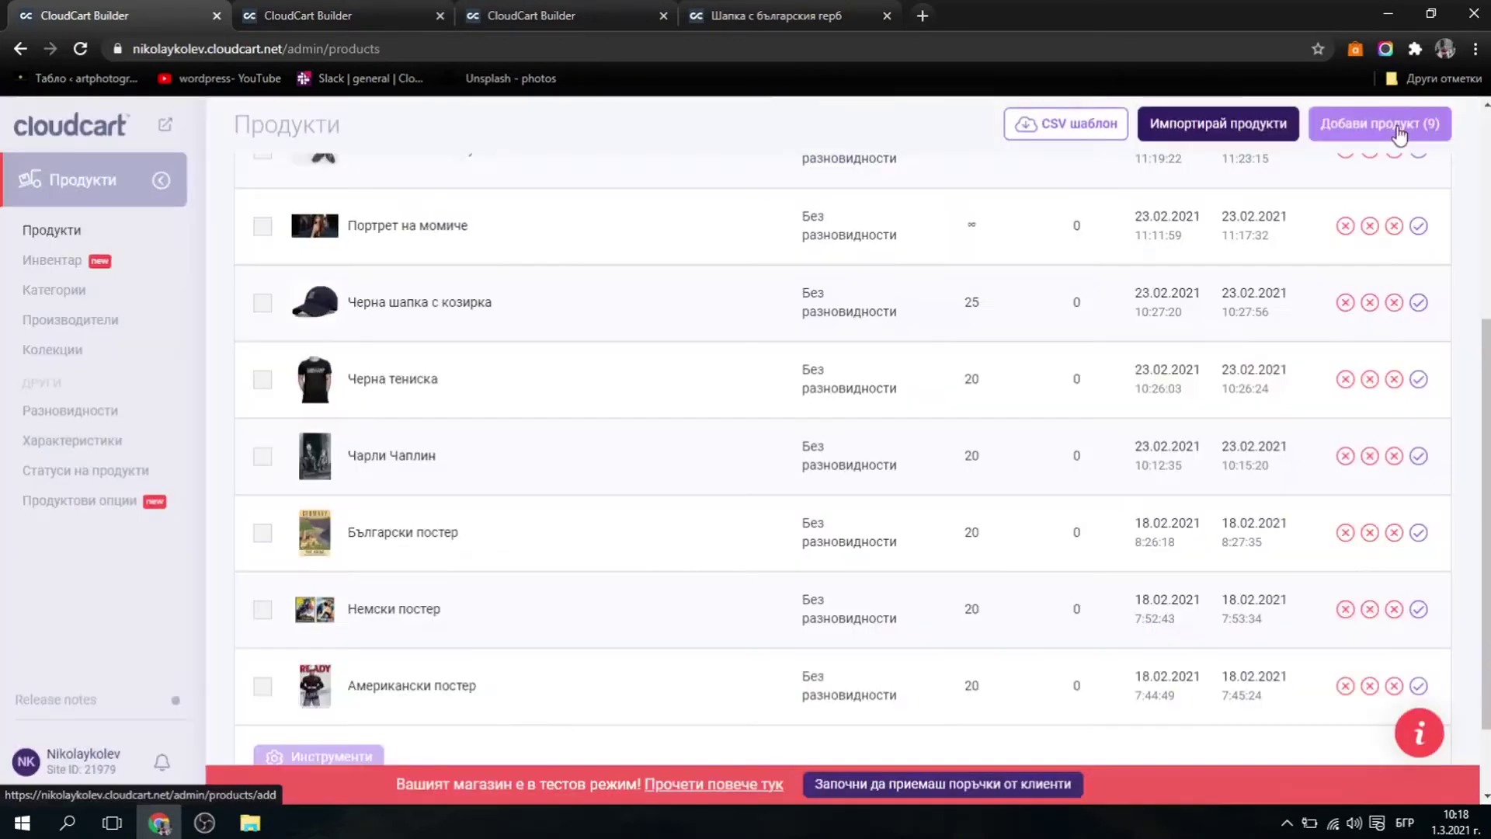
click(1398, 134)
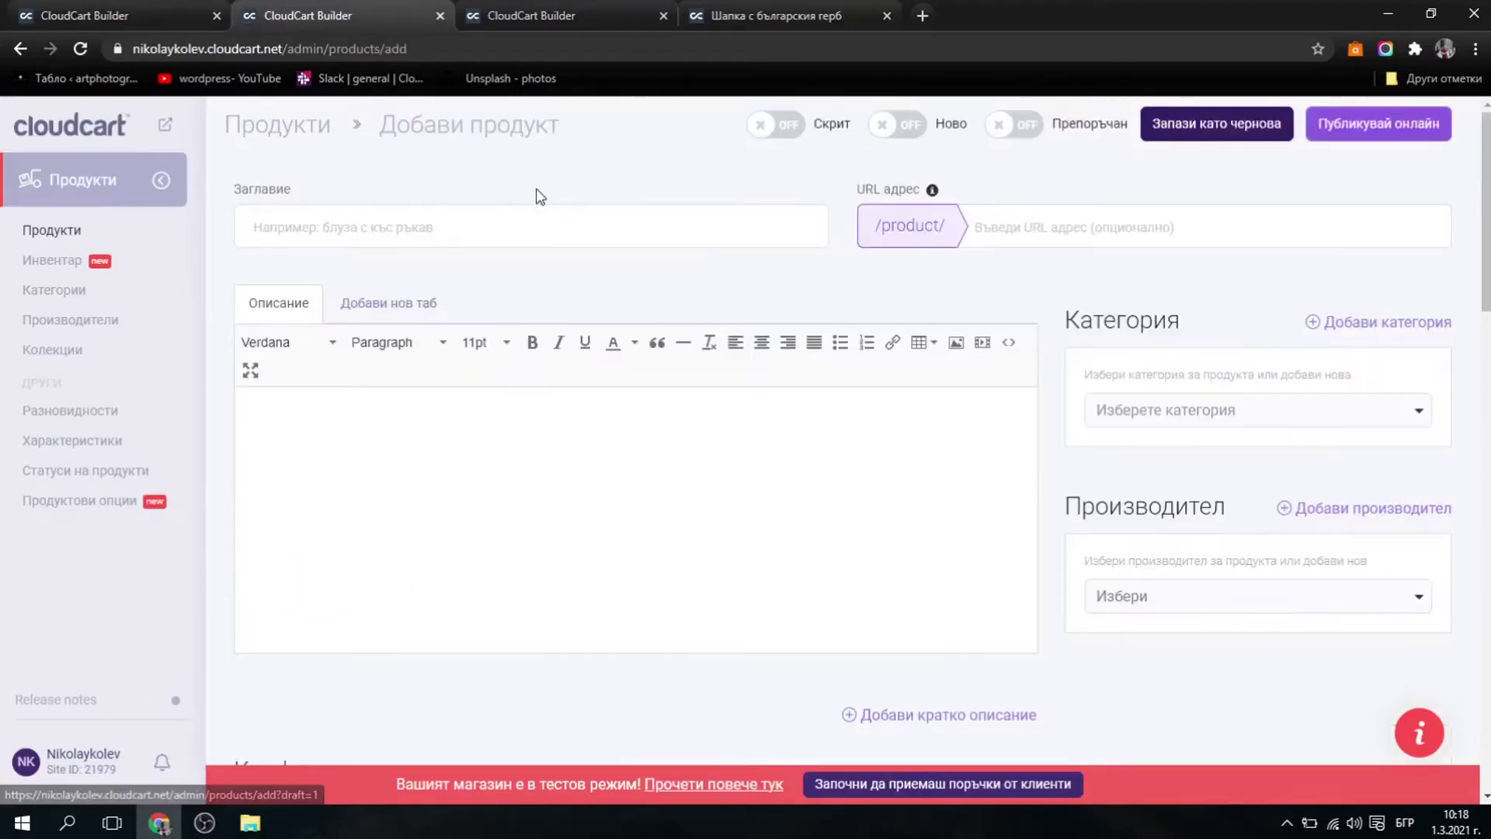
click(521, 229)
text(шапка с бъл)
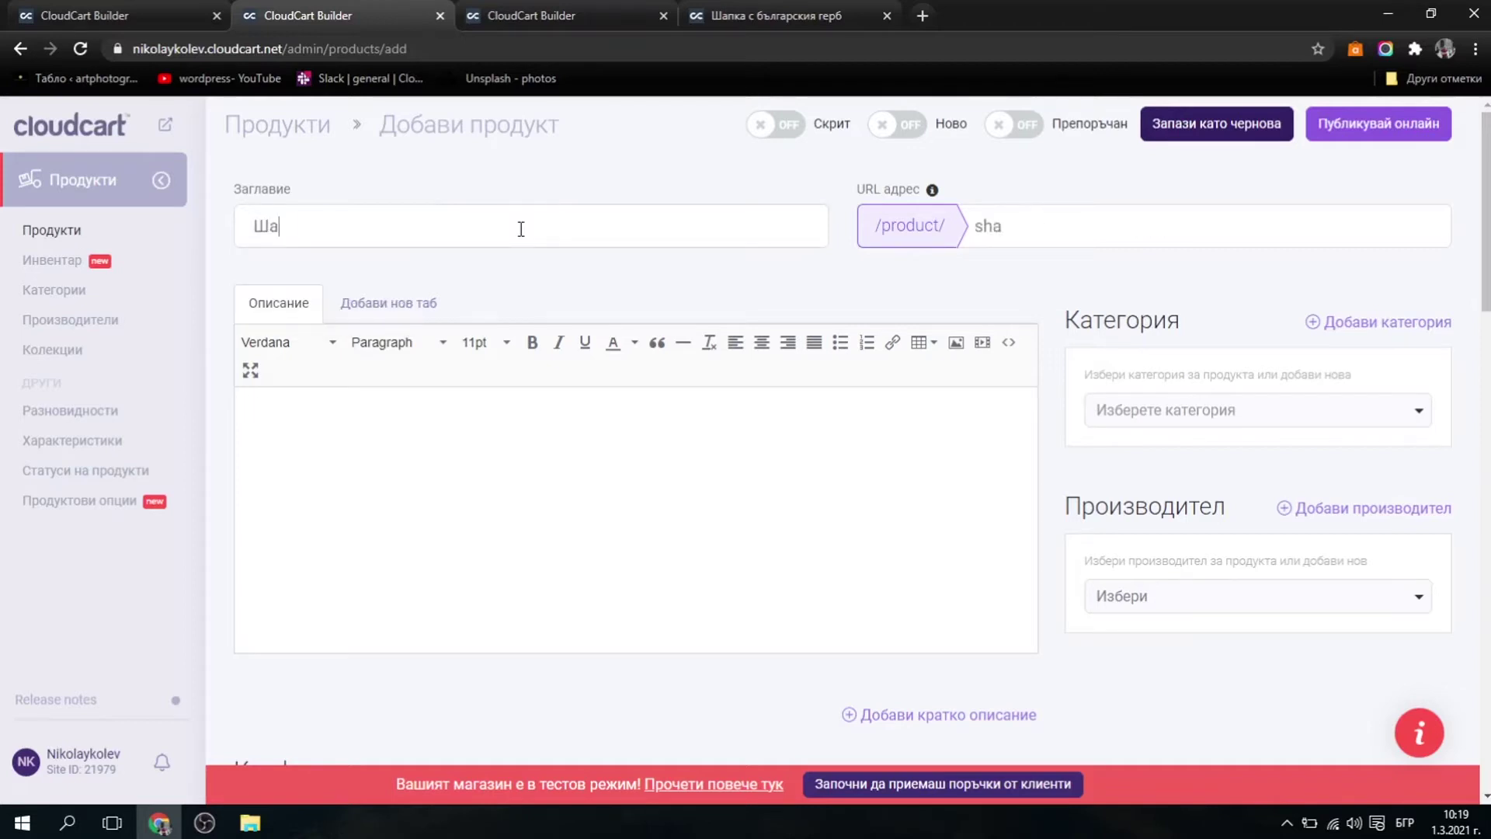
text(гарския герб)
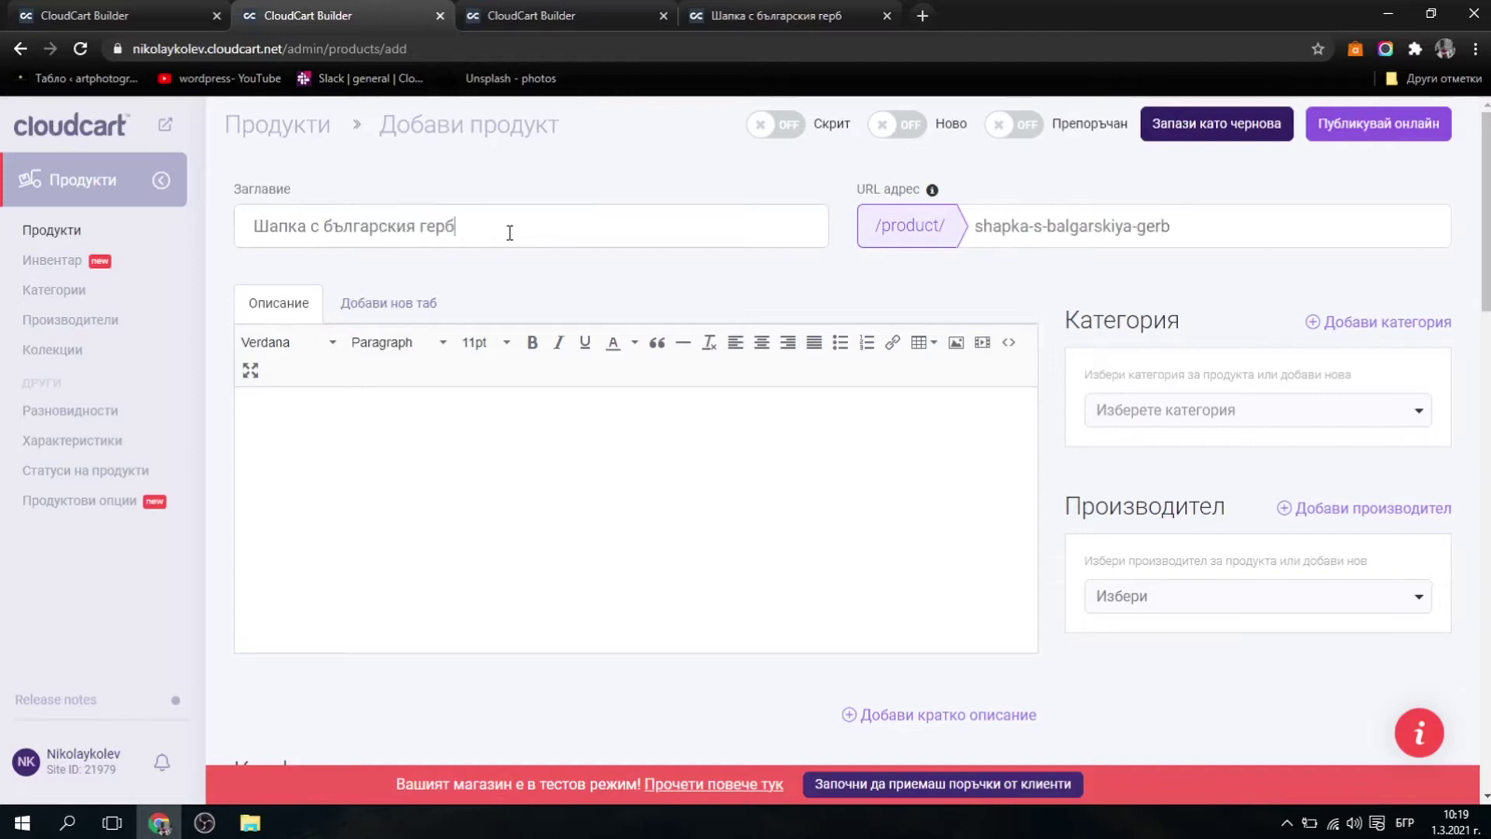
Enter the product description "Унисекс шапка от много приятна ватирана материя (поликотън), висококачествен принт, придаващ уникален 3D ефект, с която ще бъдете забелязани навсякъде, където отидете!".
click(444, 427)
text(Унисекс шапка от много приятна ватирана материя (поликотън), висококачествен принт, придаващ уникален 3D ефект, с която ще бъдете забелязани навсякъде, където отидете!)
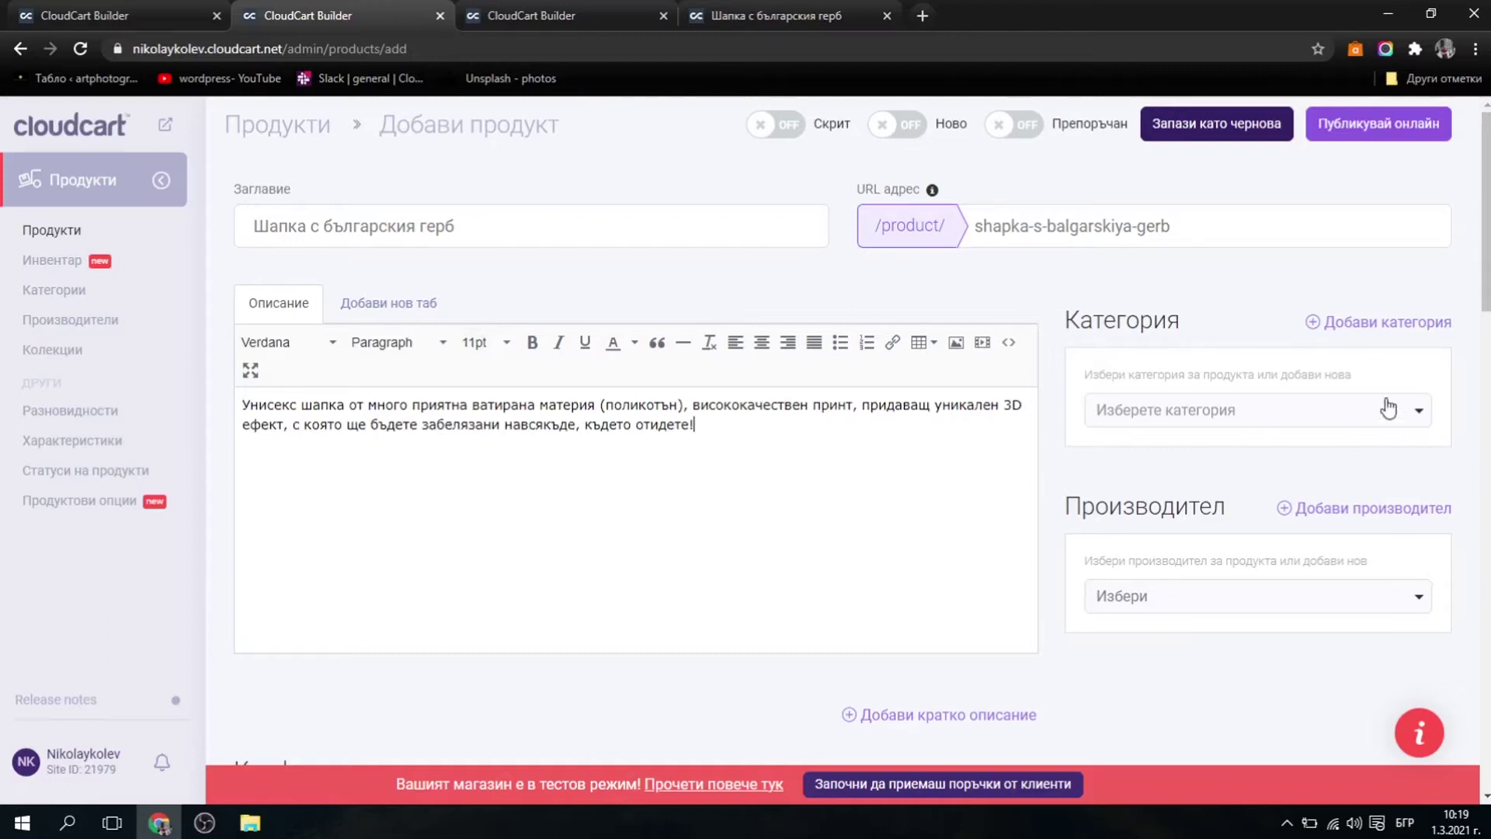
Assign the product to the category "Шапки" and add "Славея Силвър" as a new manufacturer.
click(1404, 427)
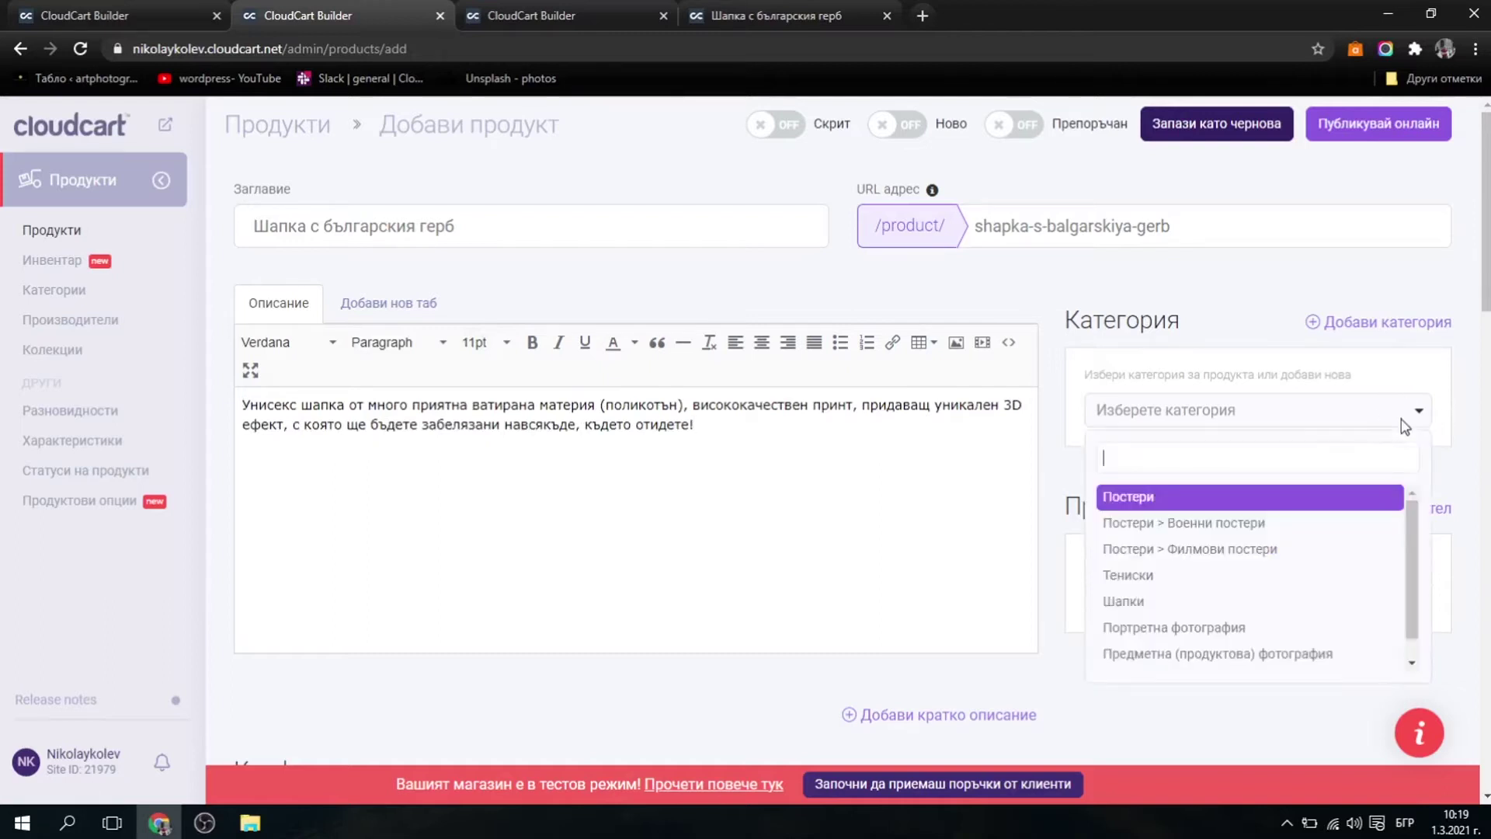
click(1201, 609)
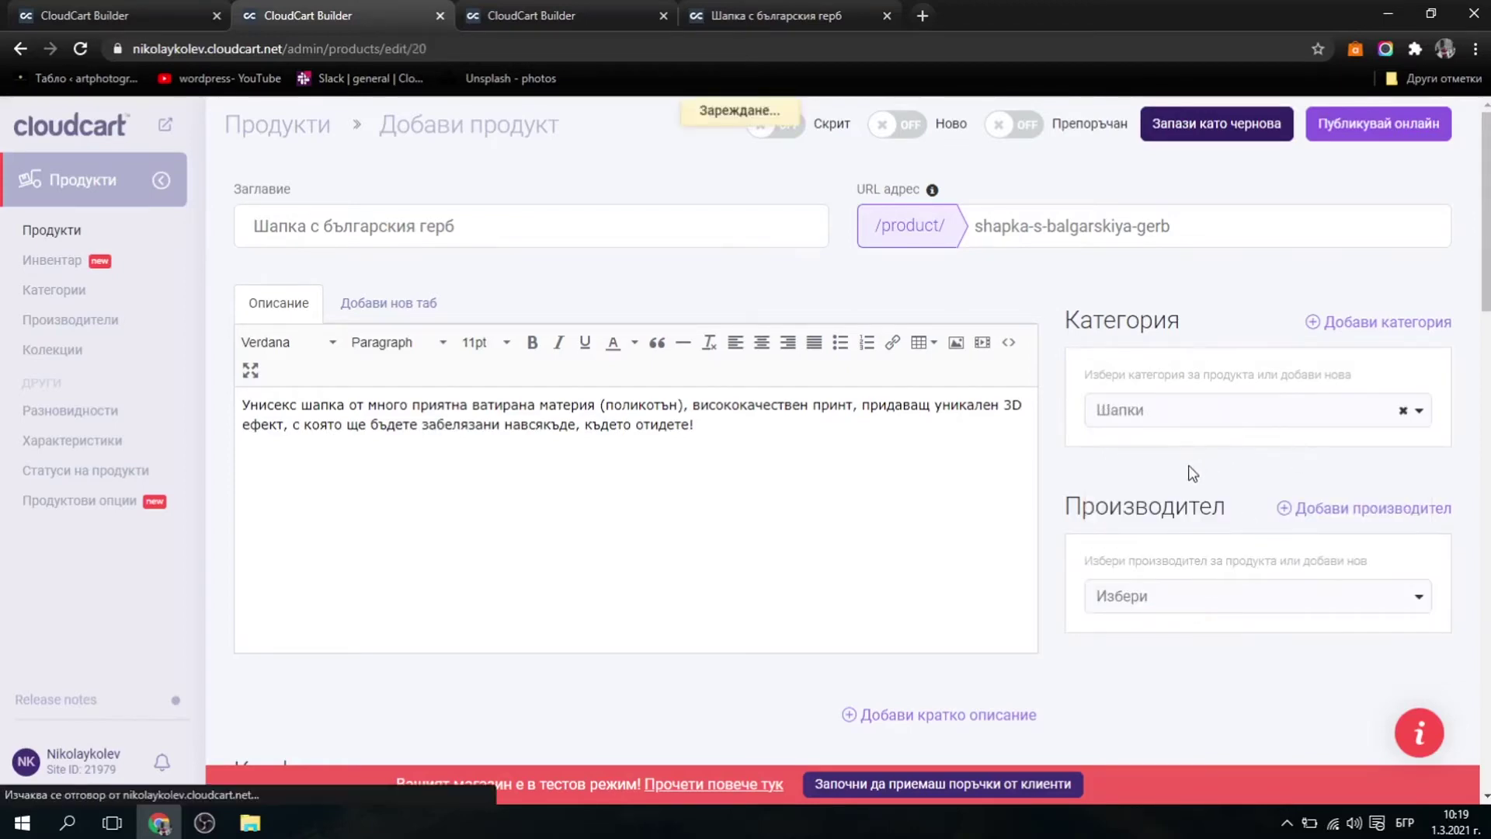
scroll(1192, 474, down, 2)
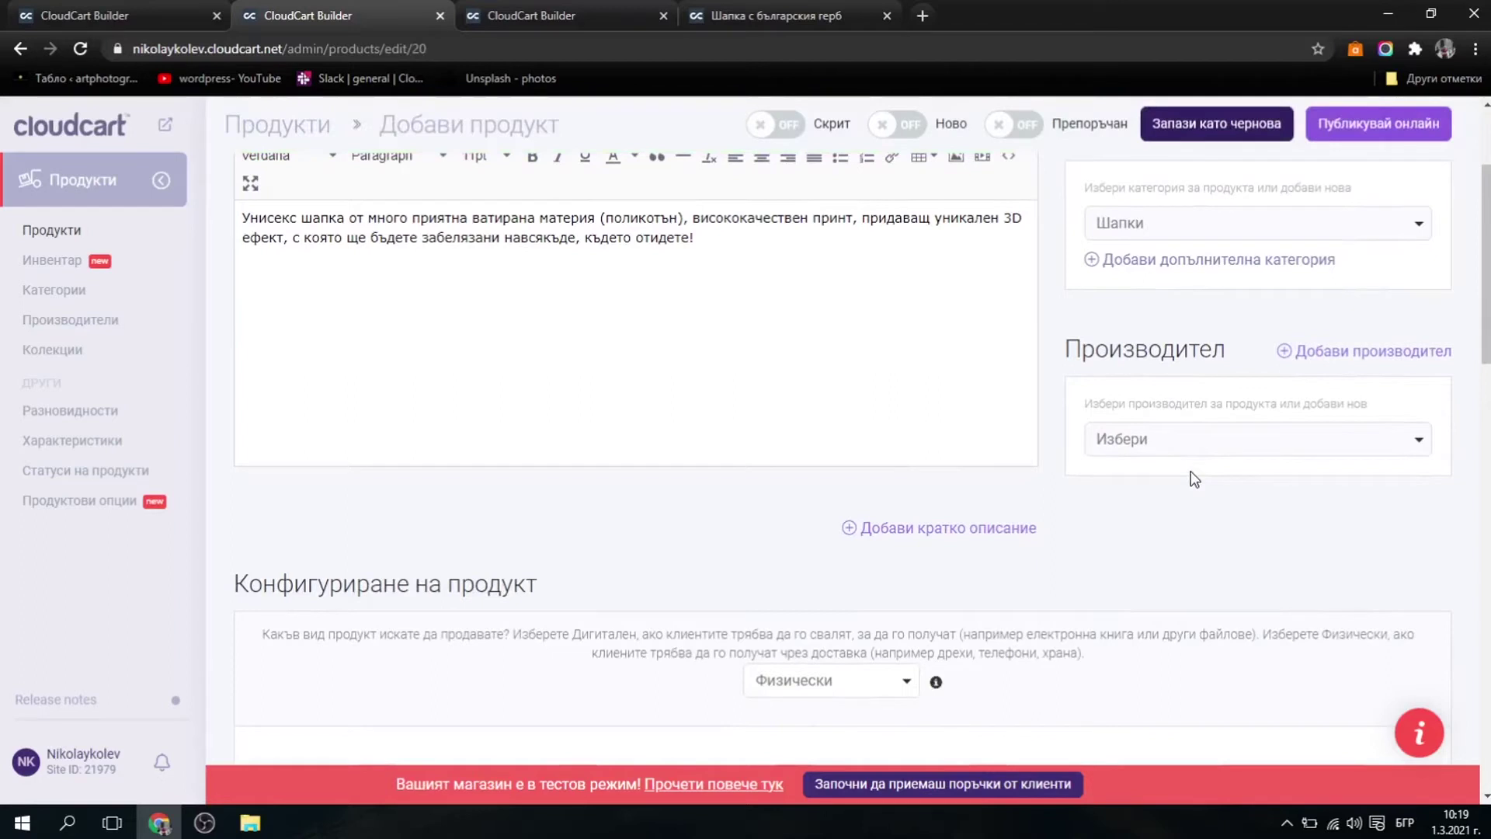
click(1382, 441)
click(1386, 452)
click(1384, 354)
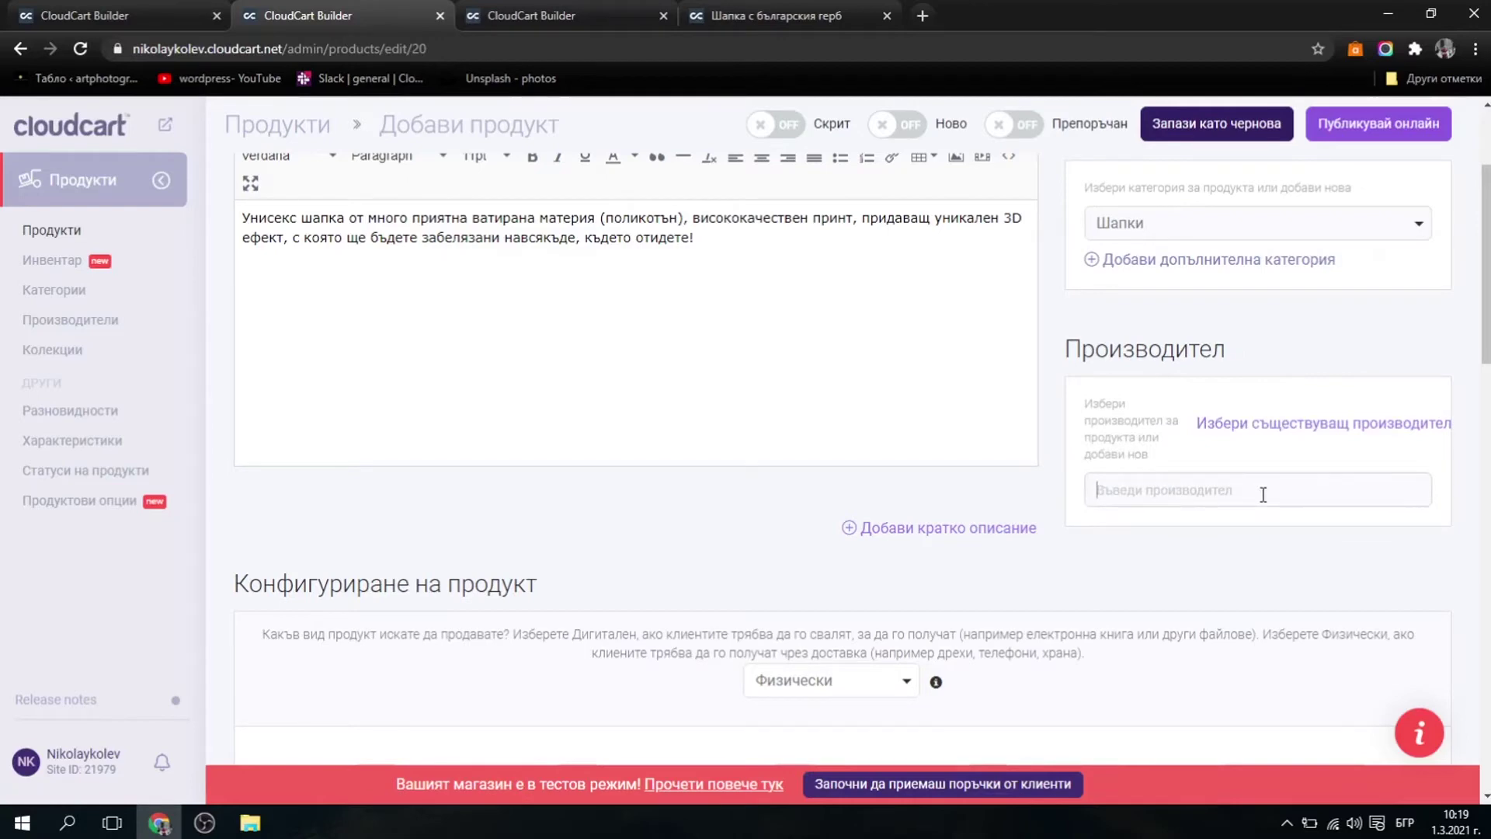
text(Славея Силвър)
Switch the product type to "Дигитален" and back to "Физически".
scroll(1092, 497, down, 5)
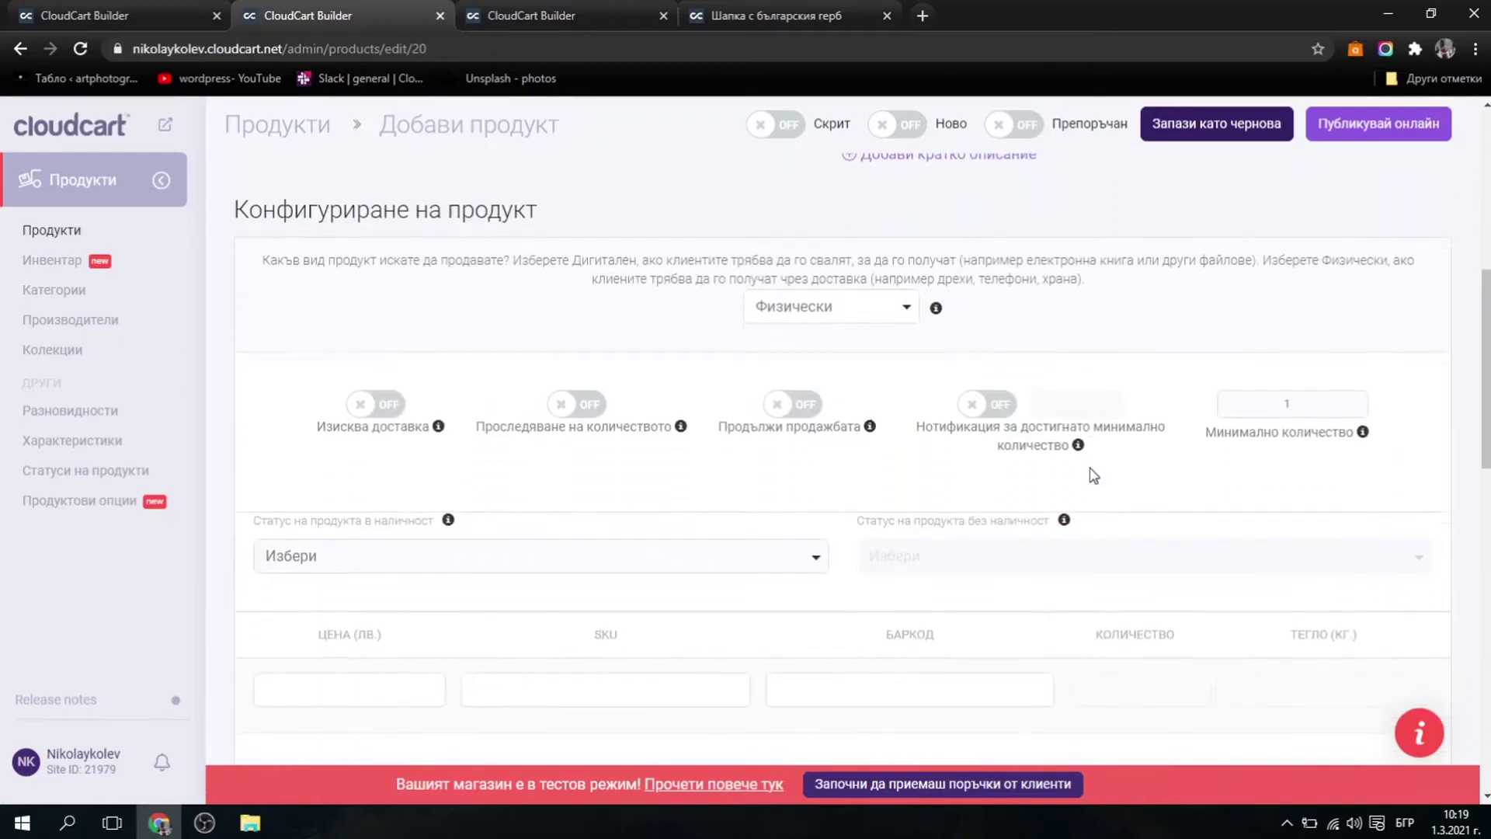
click(895, 310)
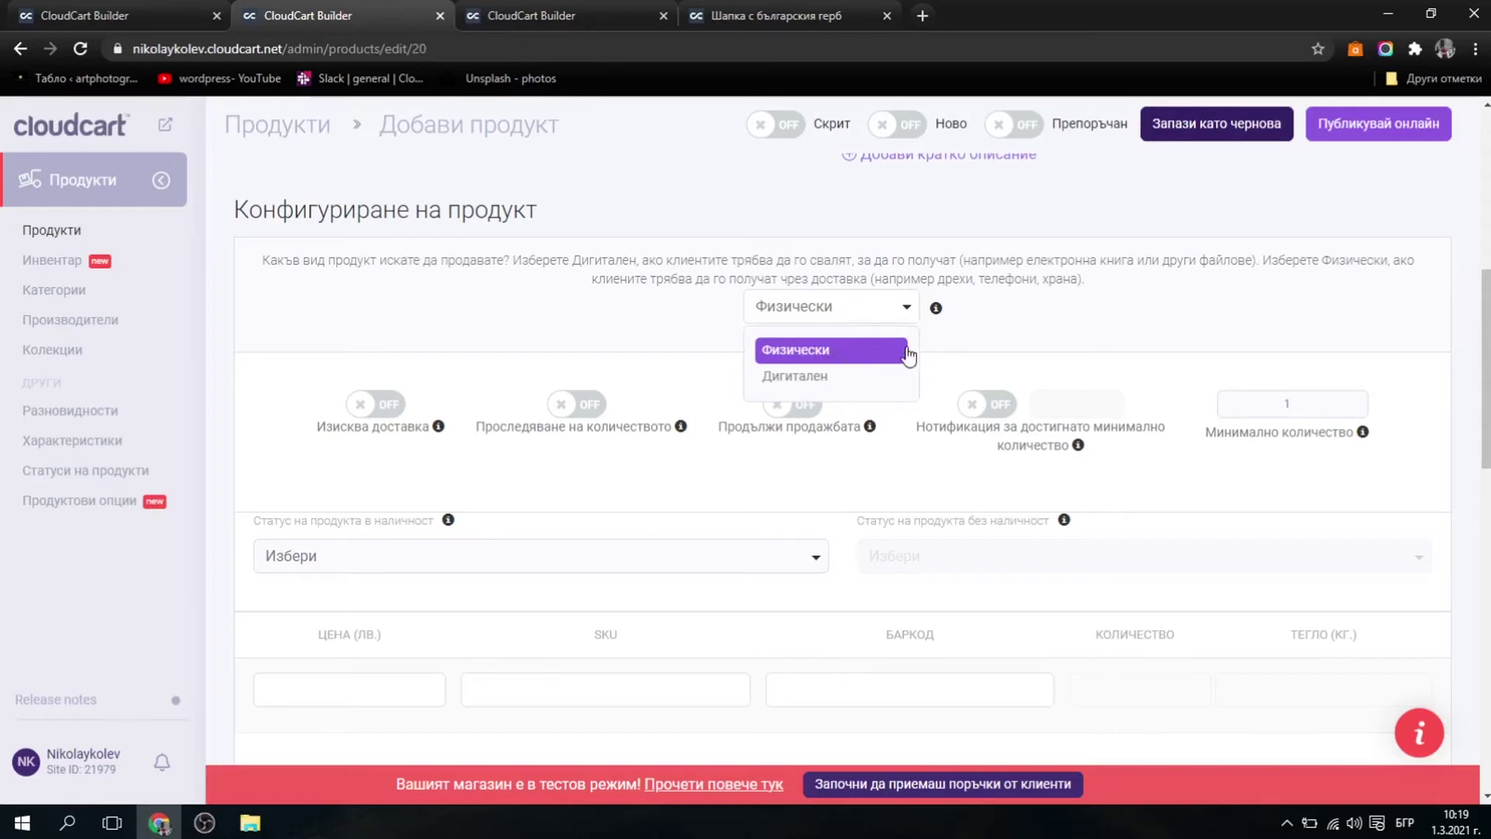
click(841, 376)
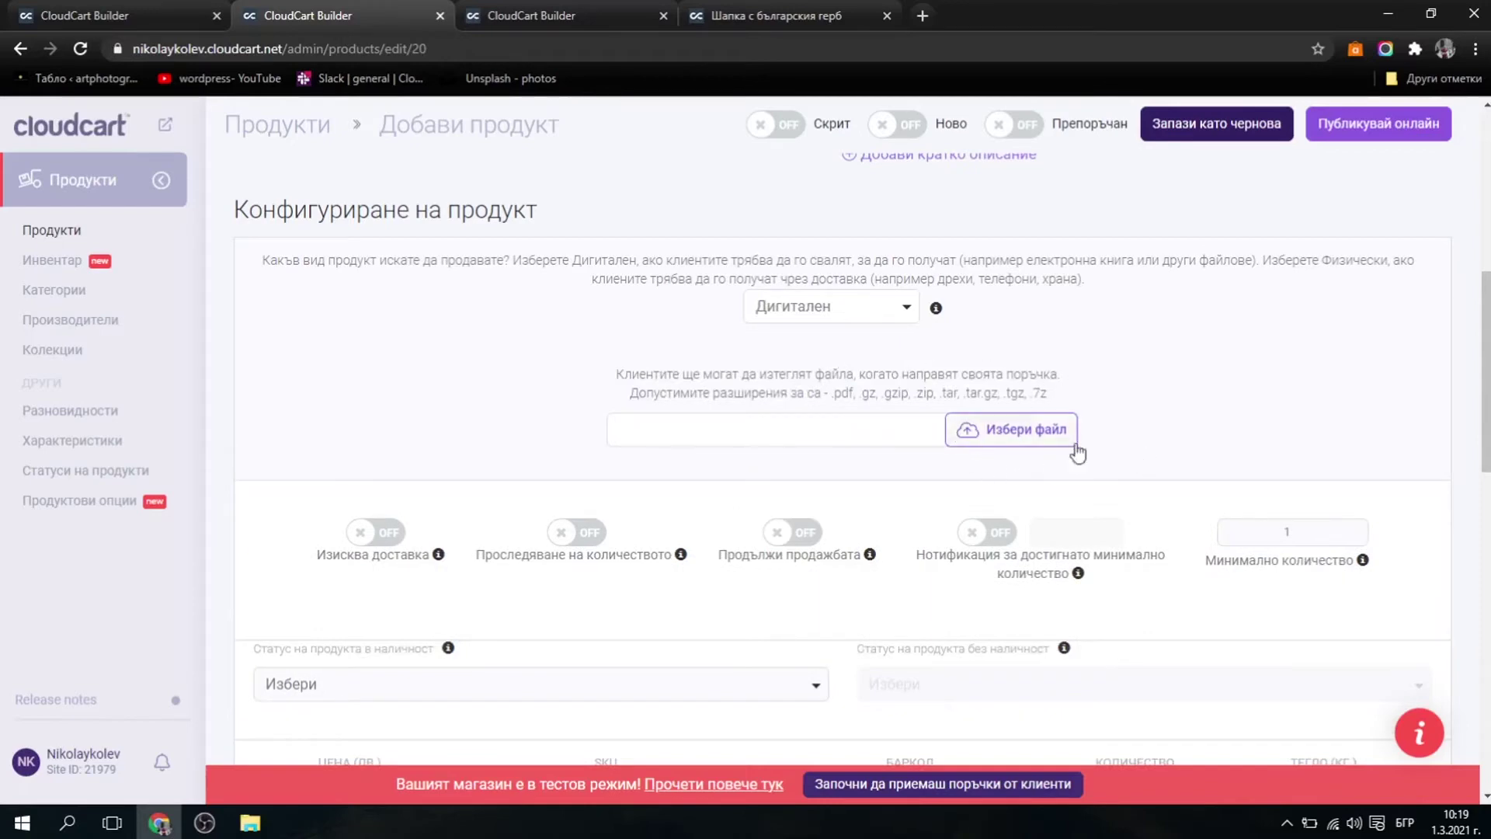
click(897, 314)
click(865, 355)
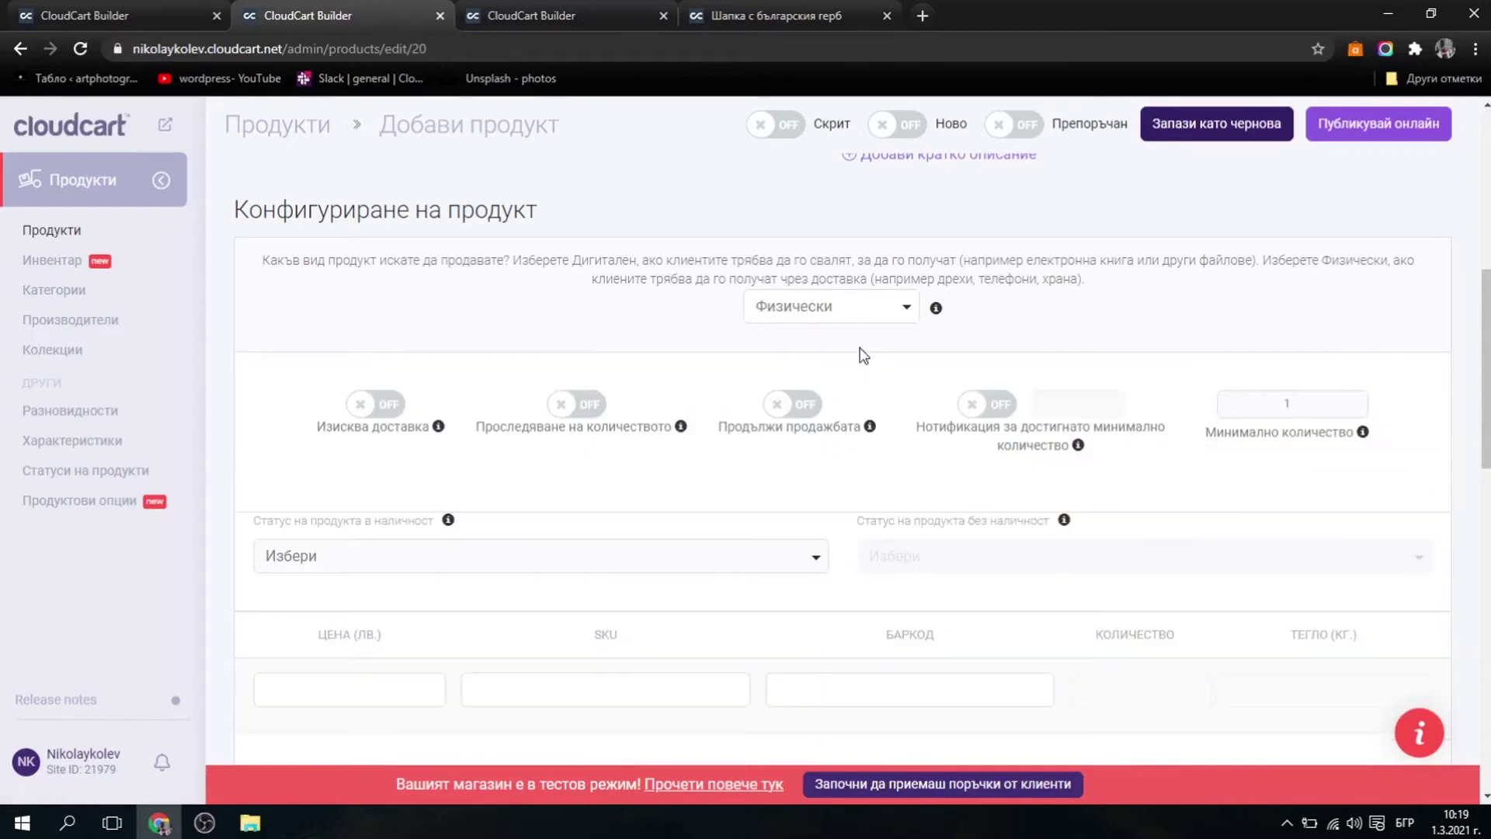
Enable required delivery, quantity tracking and the minimum-quantity notification for the product, with the notification threshold at 3.
click(389, 412)
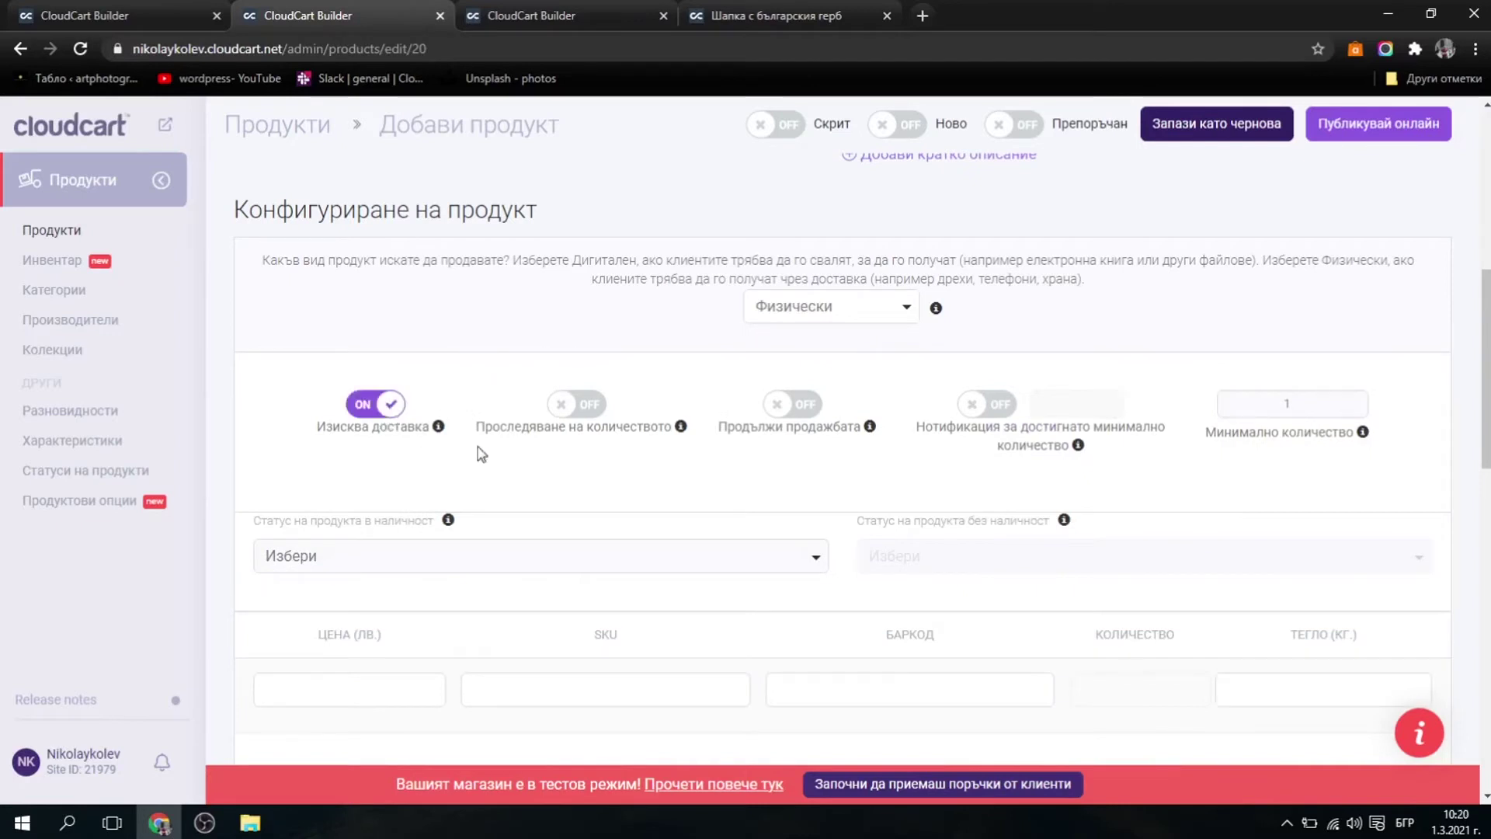
click(591, 412)
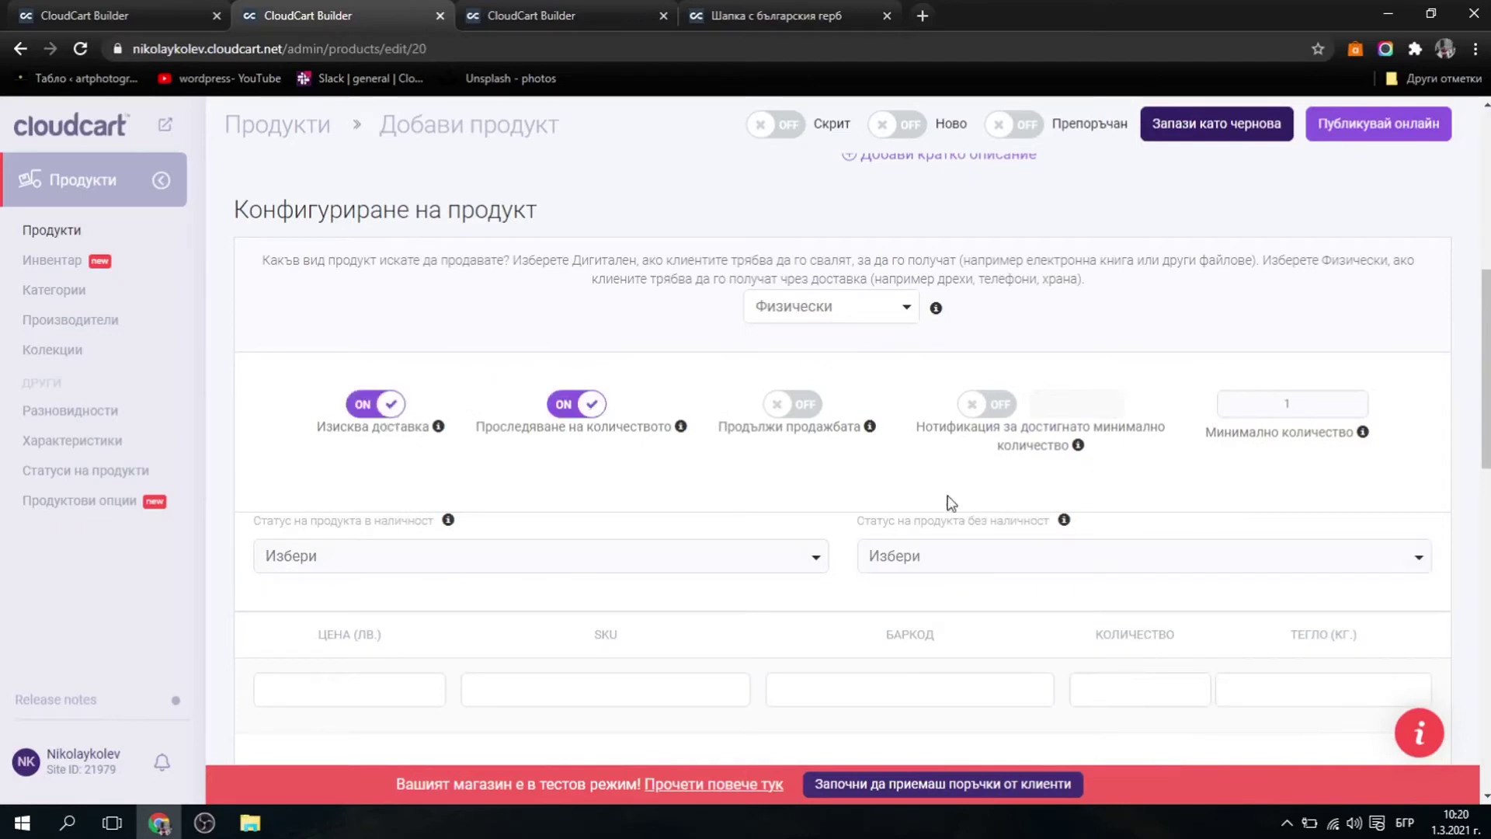
click(996, 412)
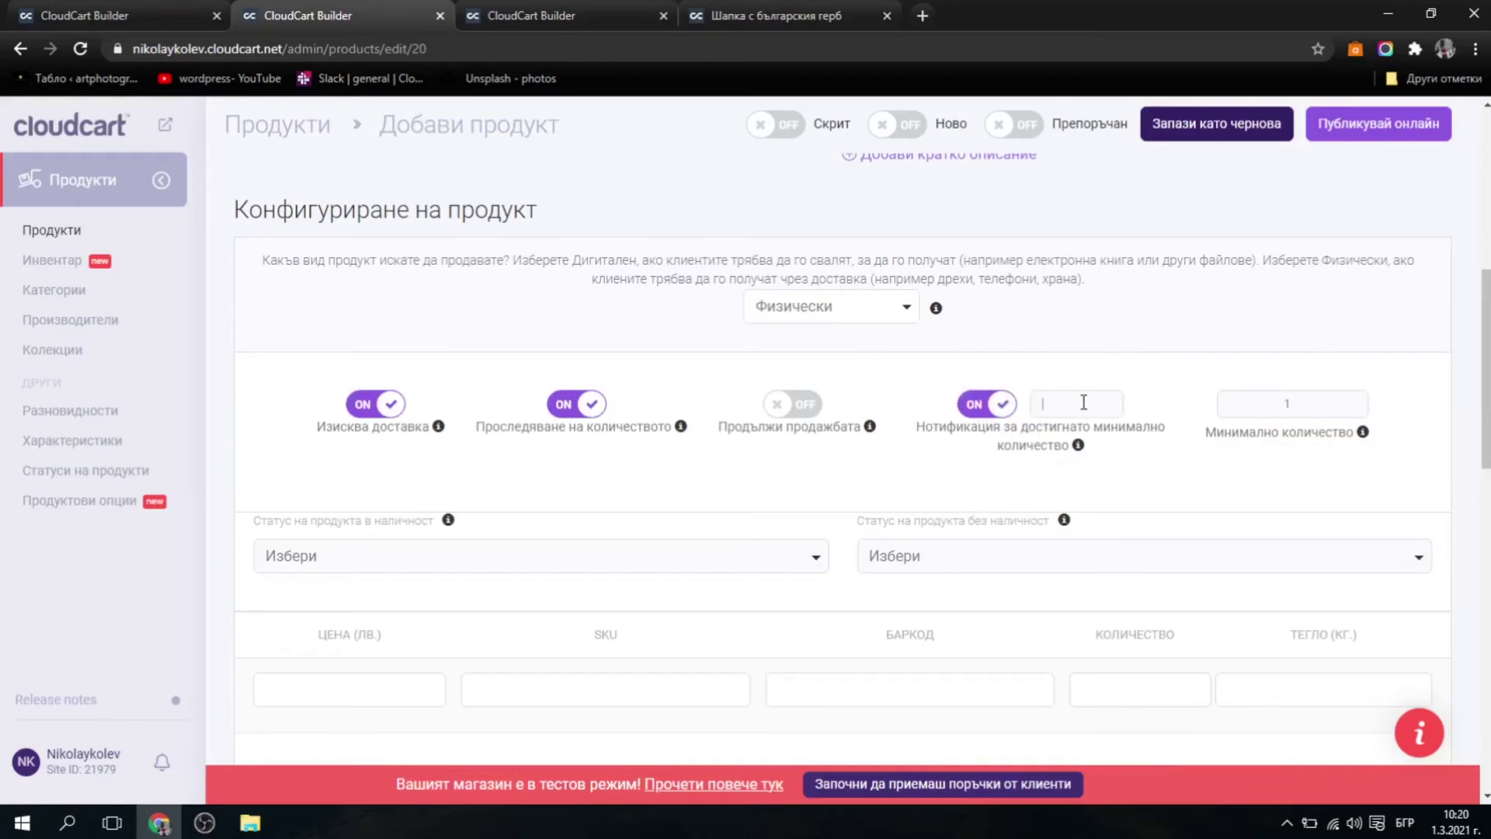
click(1085, 400)
text(3)
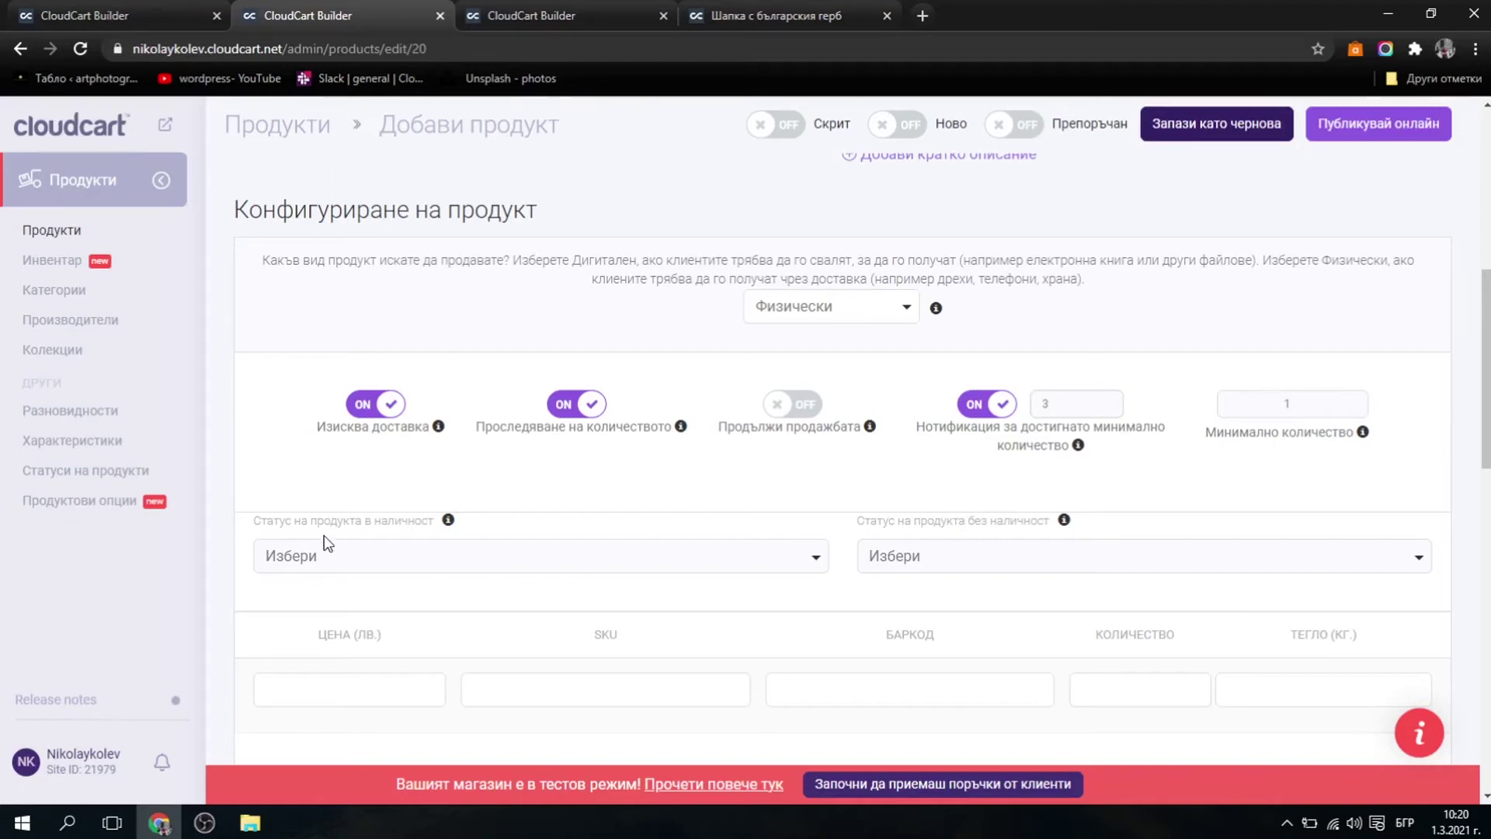
Fill in the product's price of 15 лв., SKU 789456, quantity 50 and weight 0.3 kg.
scroll(323, 539, down, 1)
click(389, 598)
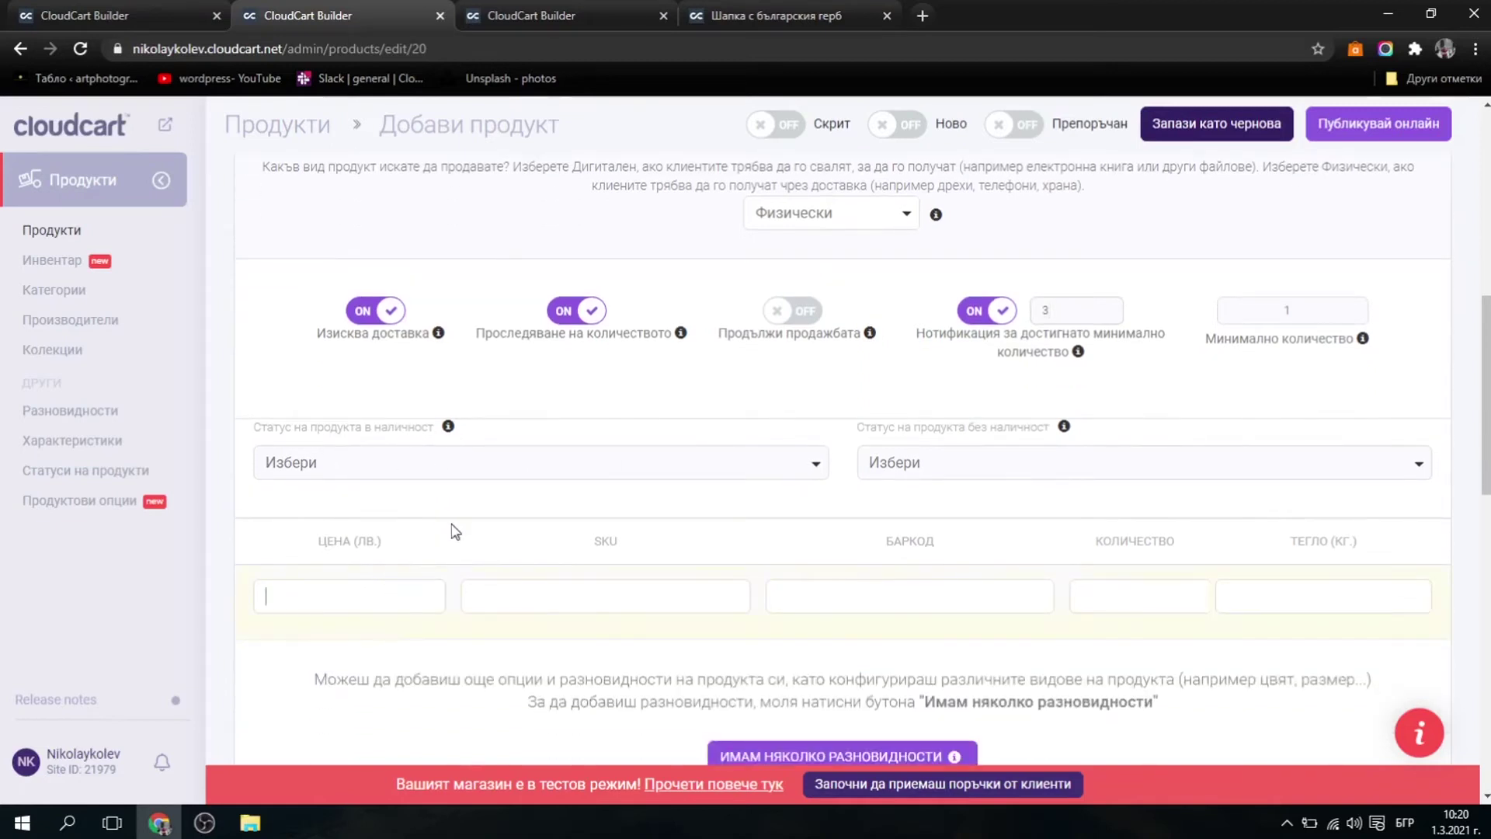
text(15)
click(589, 588)
text(789456)
scroll(668, 586, down, 1)
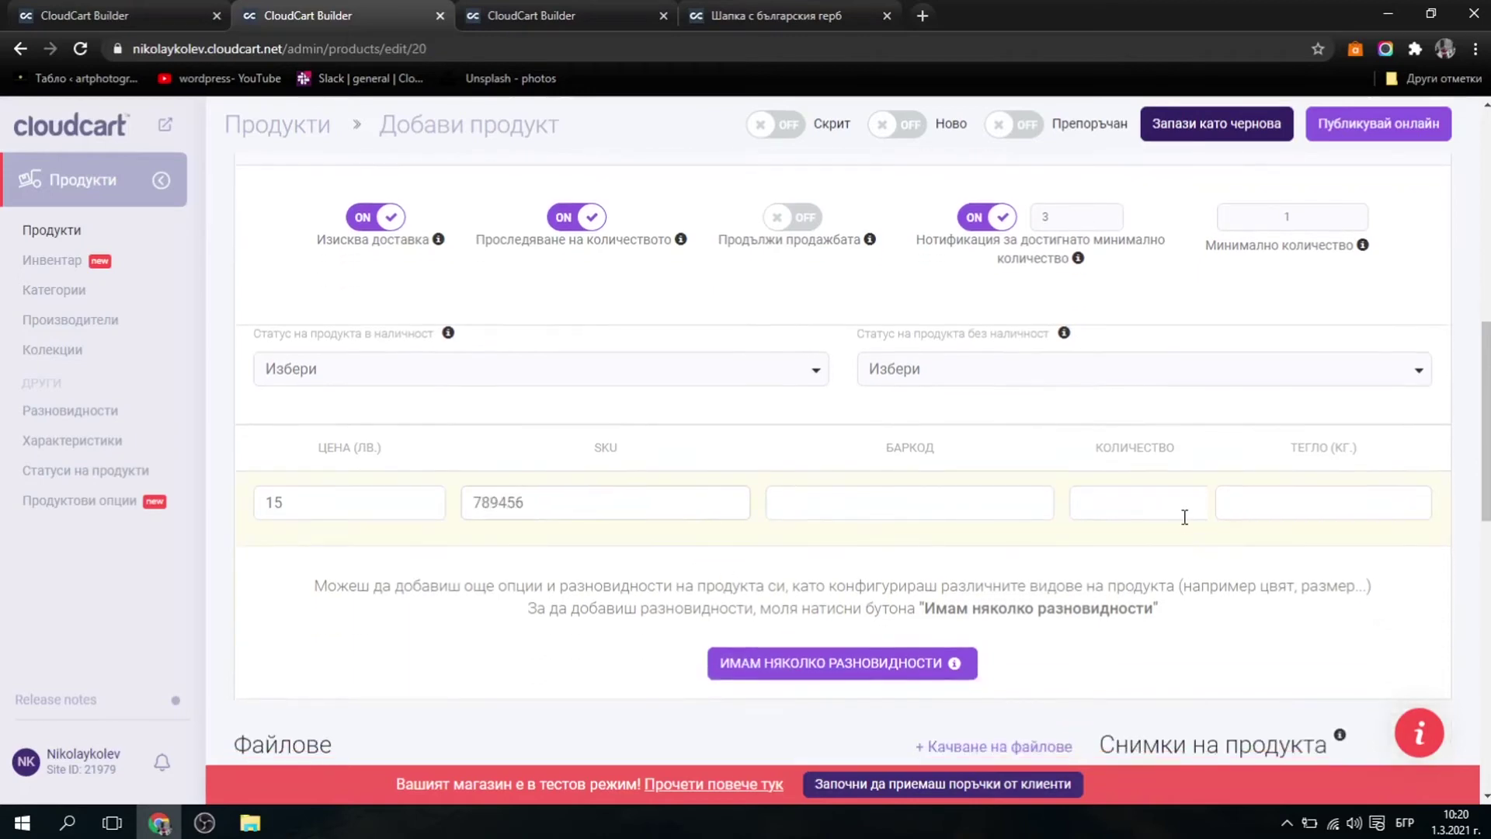
click(1184, 513)
text(50)
click(1344, 514)
text(0.3)
Set the in-stock status to "В наличност" and the out-of-stock status to "Не е наличен".
click(526, 376)
click(409, 439)
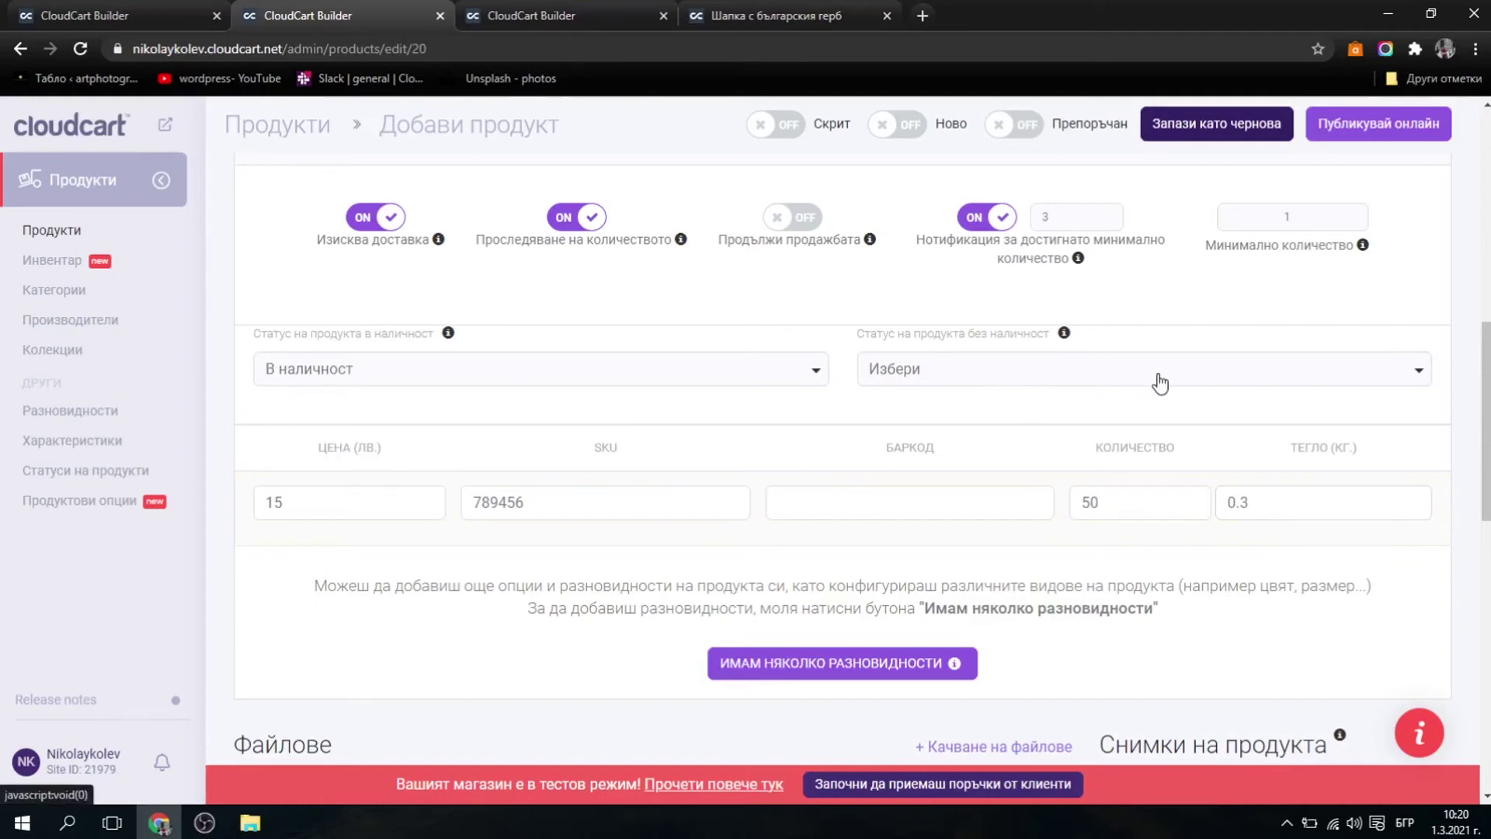
click(1064, 379)
click(1008, 465)
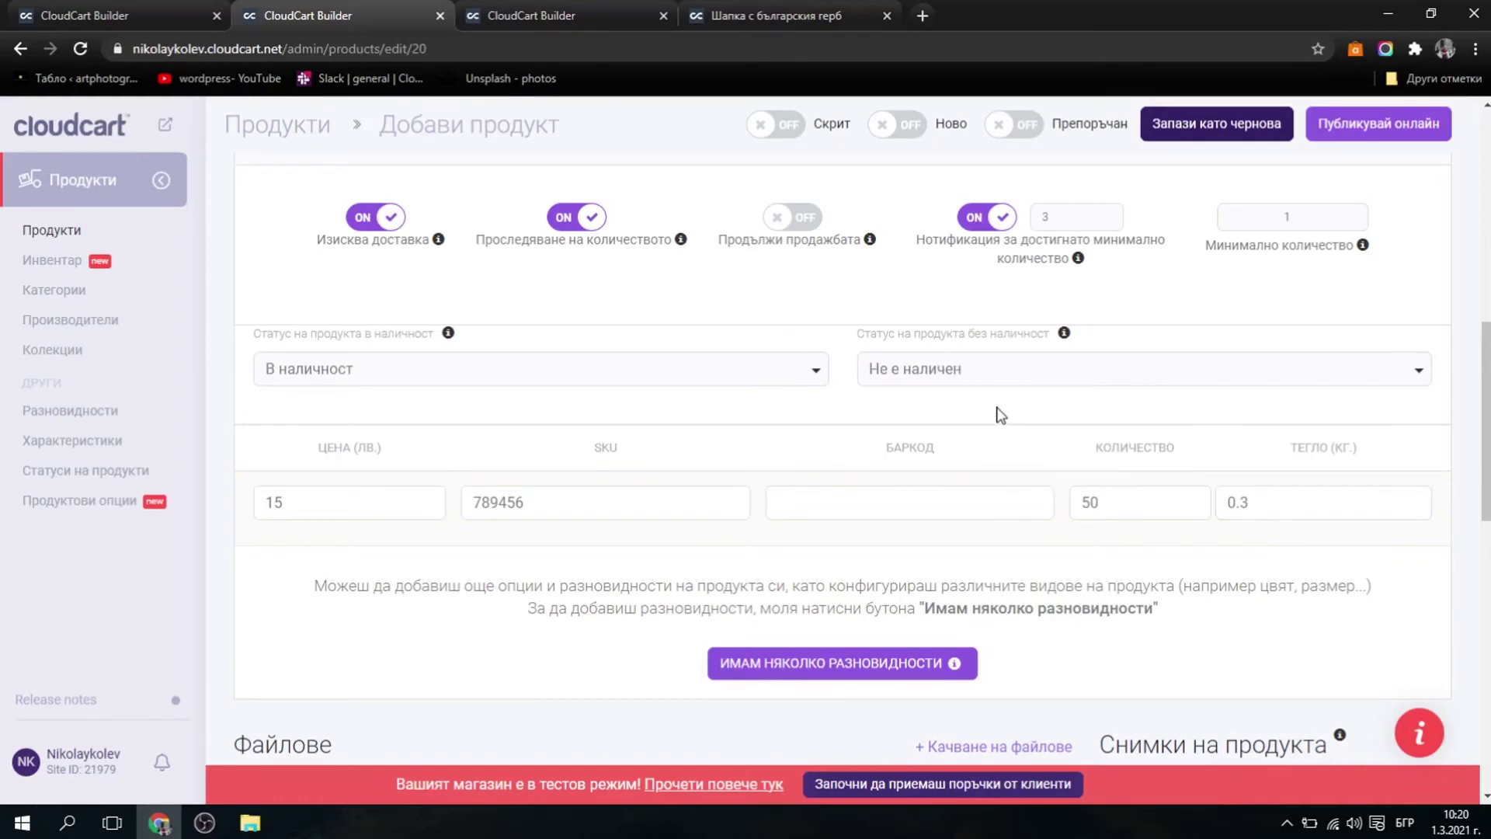
Upload the photo of the black cap with the Bulgarian emblem as the product image.
scroll(519, 378, down, 6)
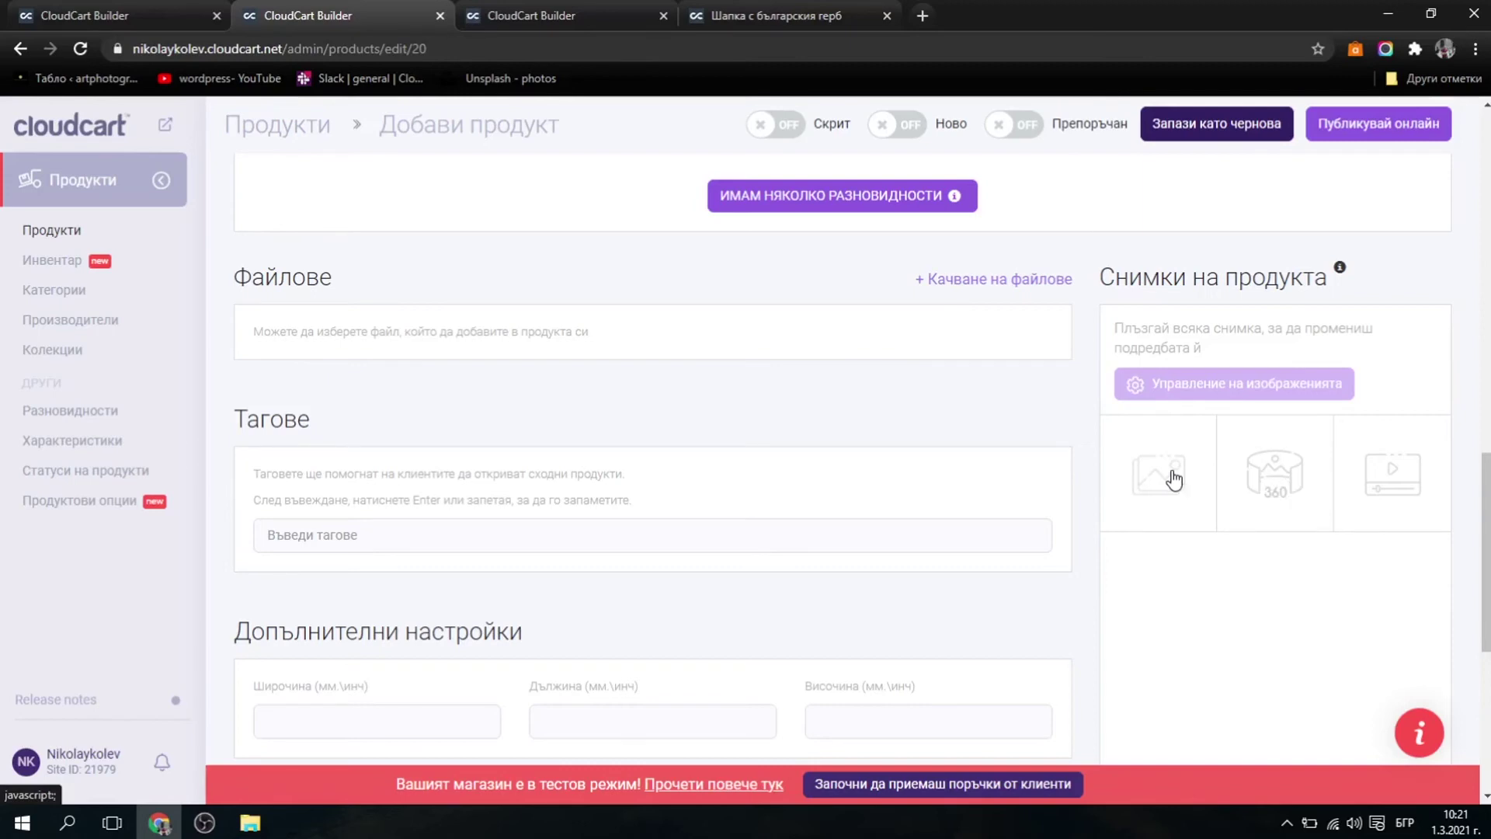
click(1173, 479)
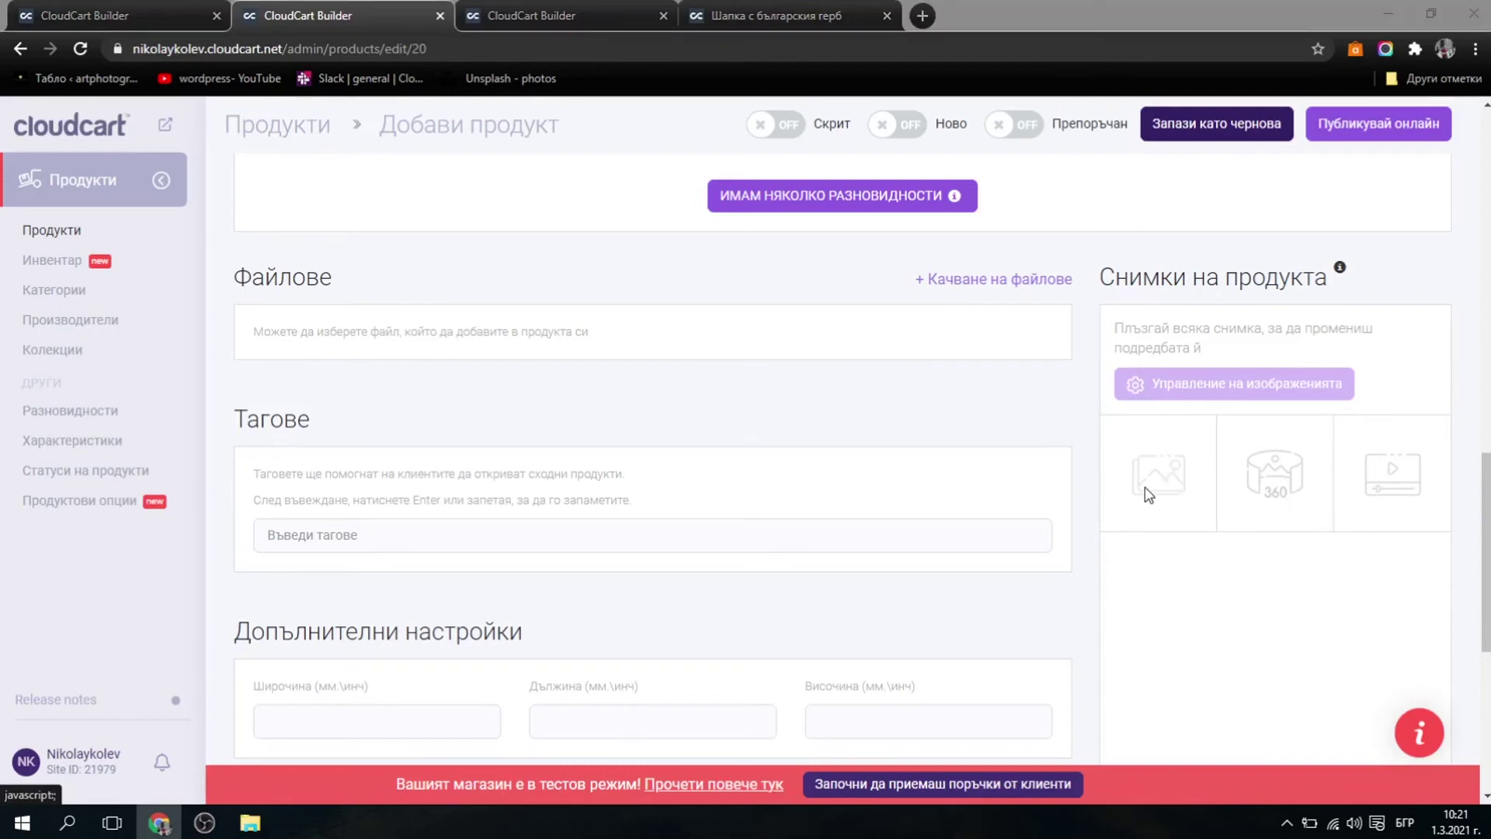
double_click(567, 271)
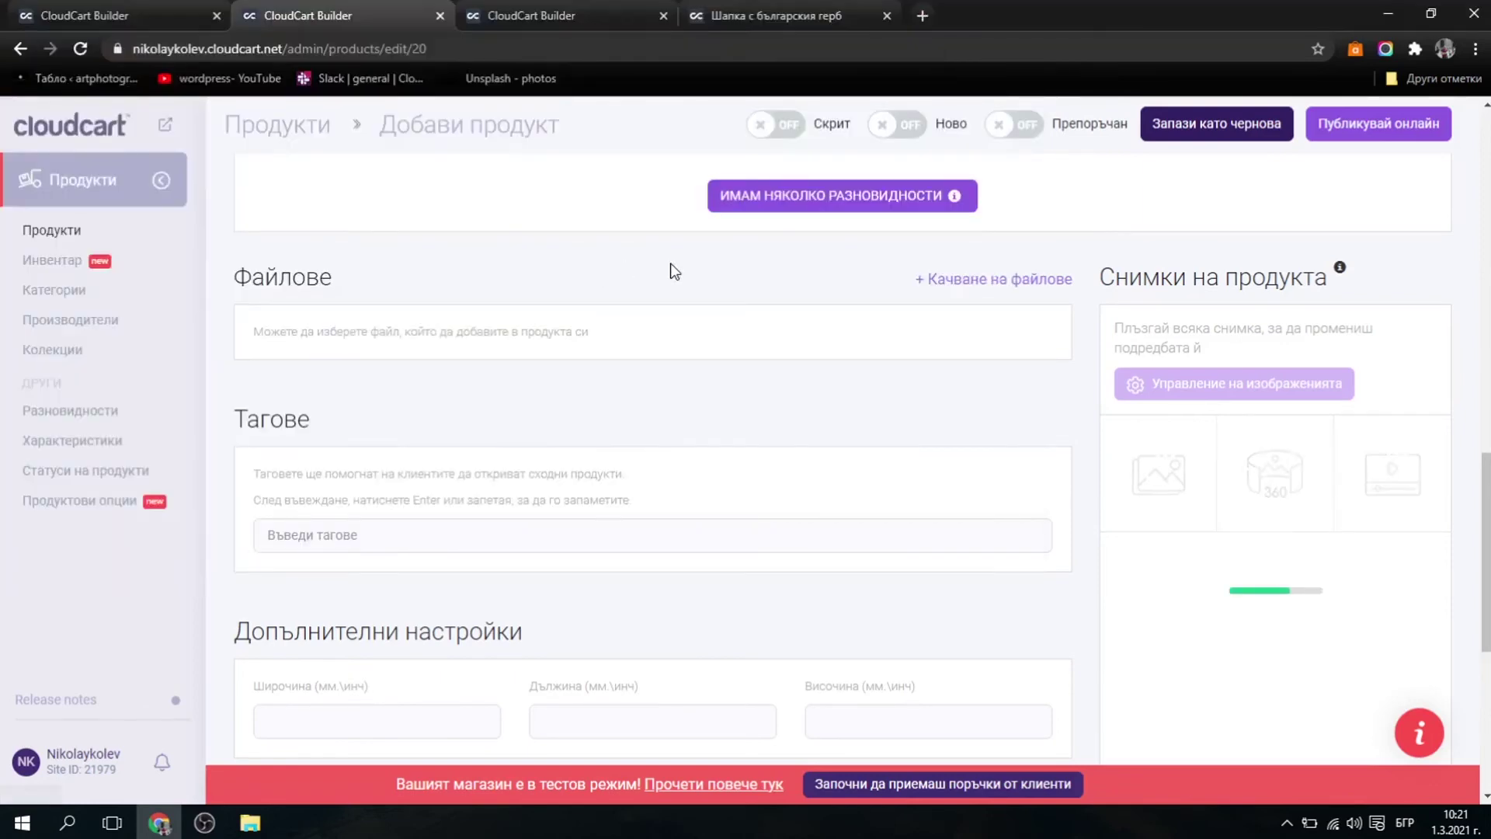
Add the tags "патриотична шапка" and "патриотични аксесоари" to the product.
scroll(409, 433, down, 1)
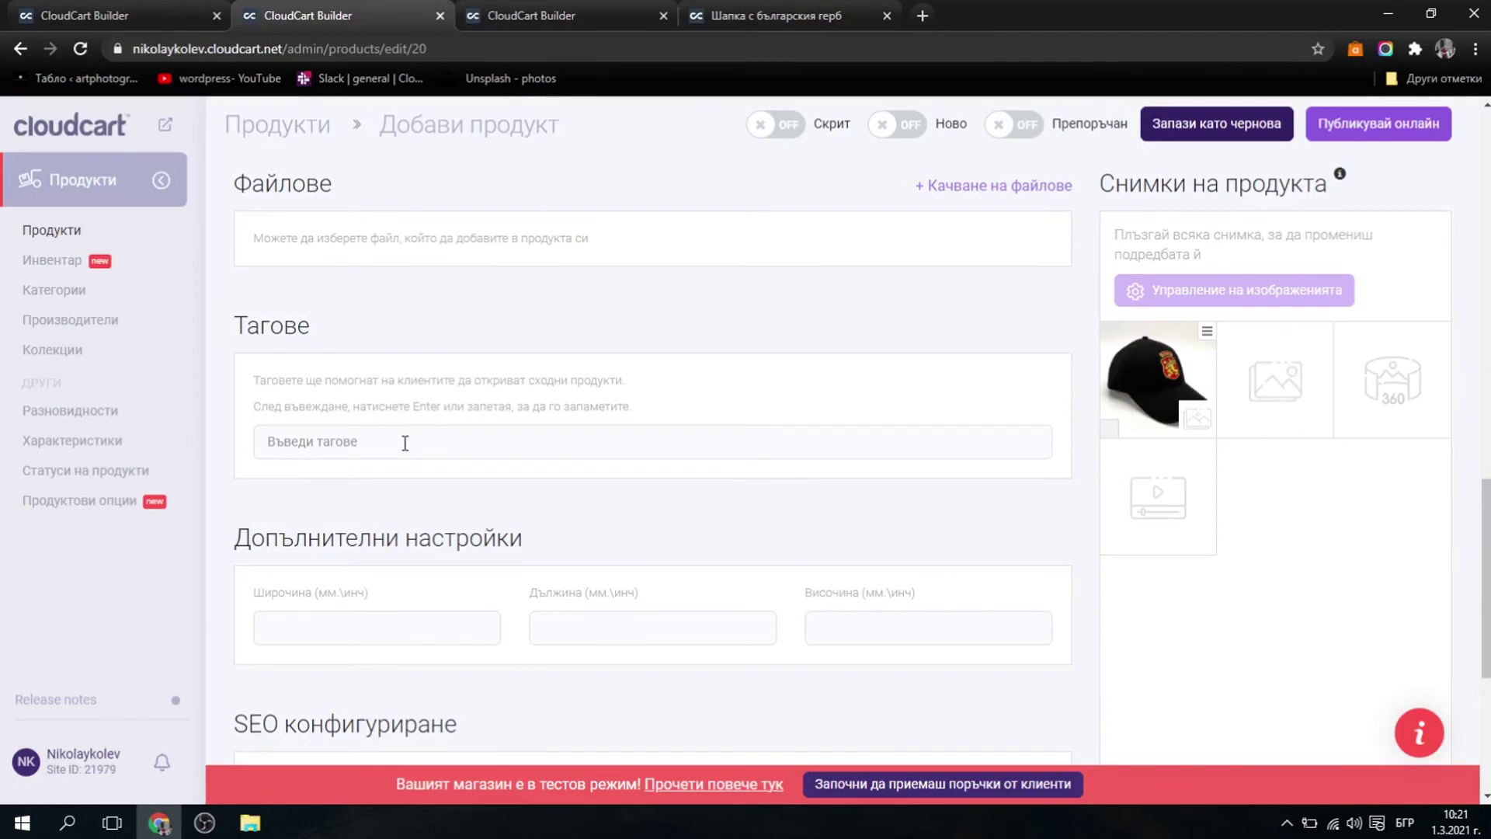
click(406, 443)
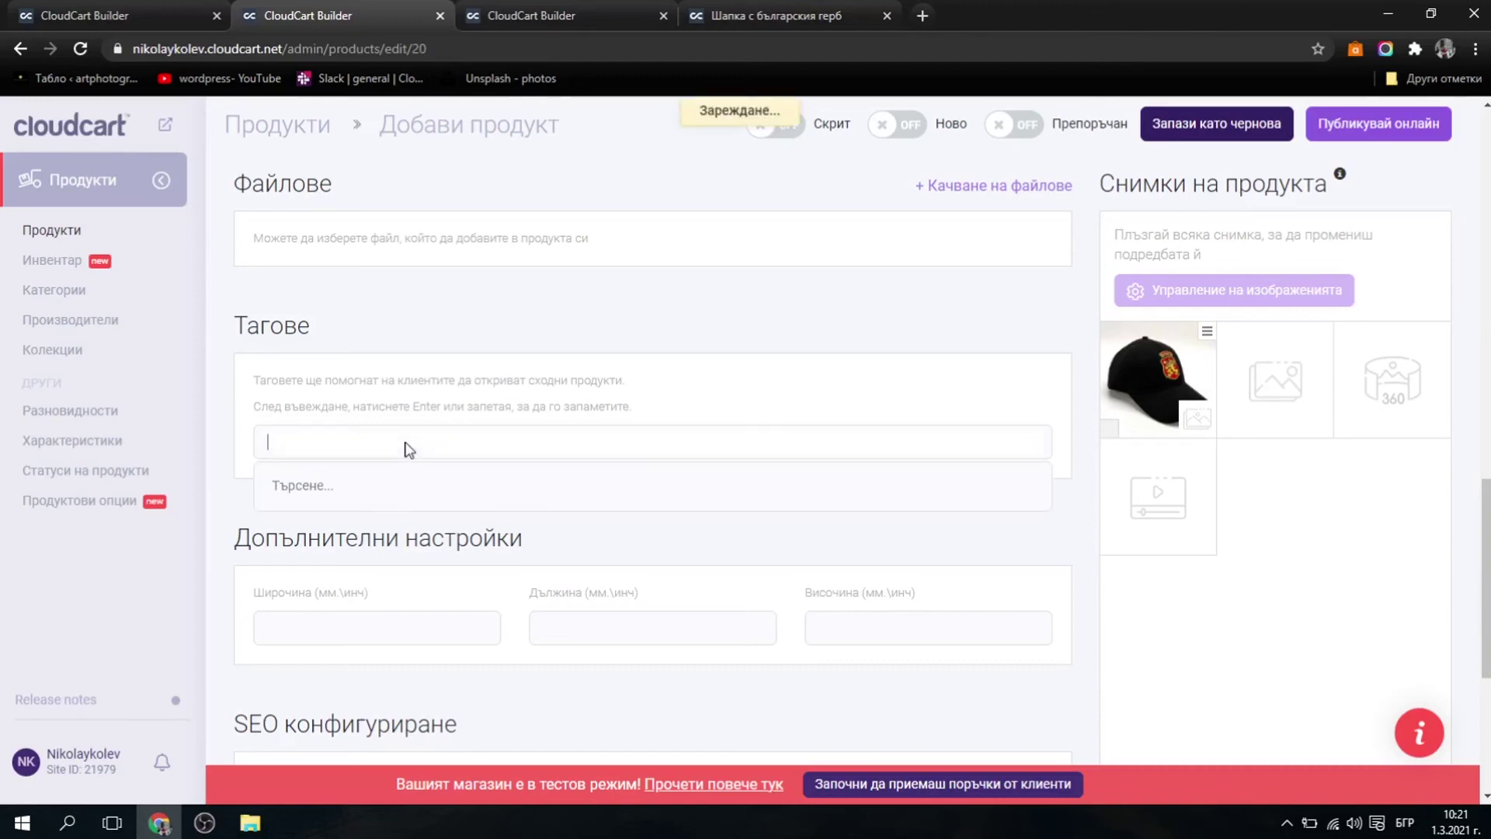
text(патр)
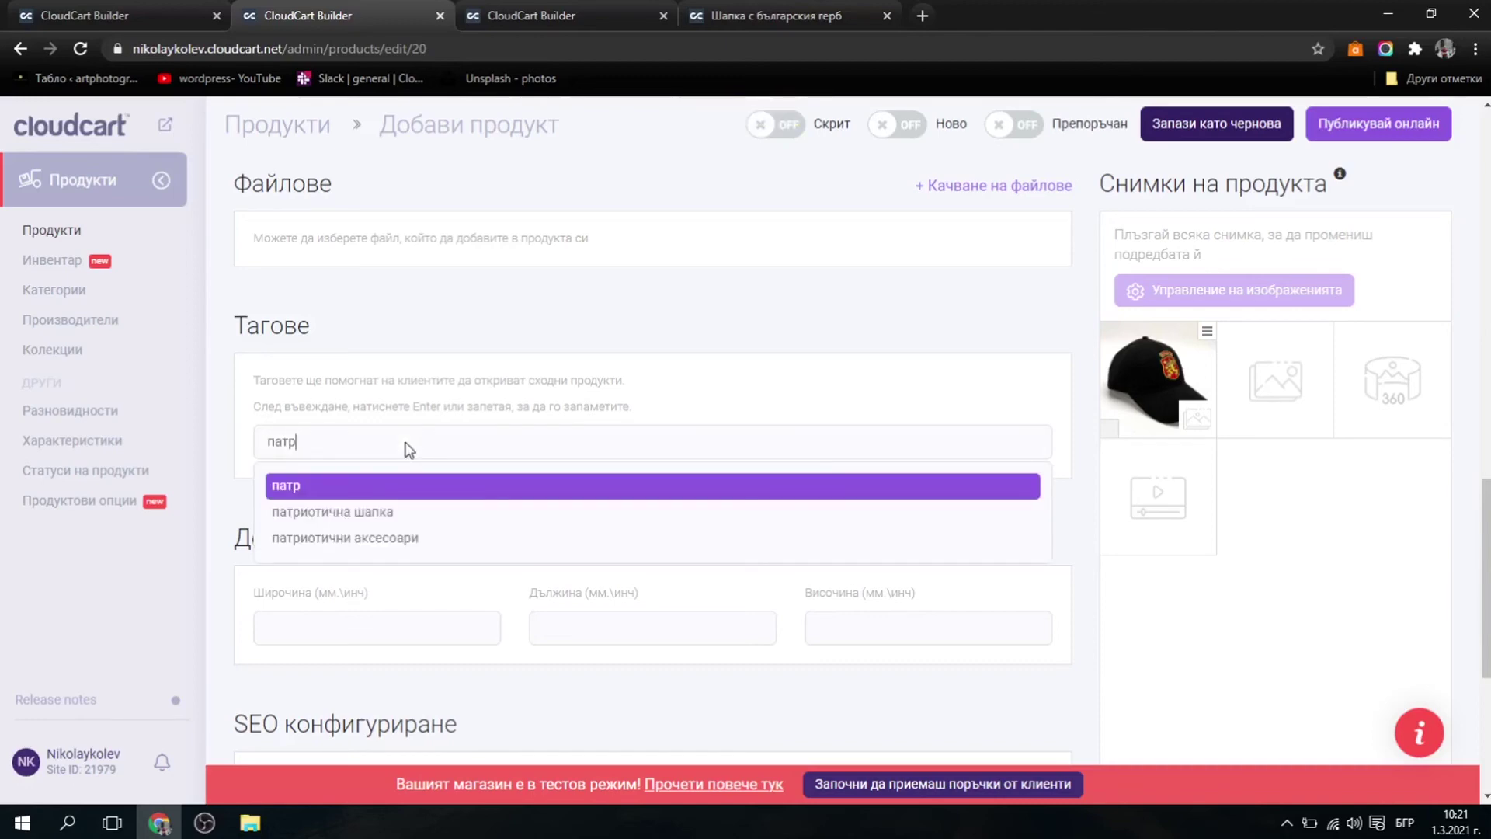
click(415, 511)
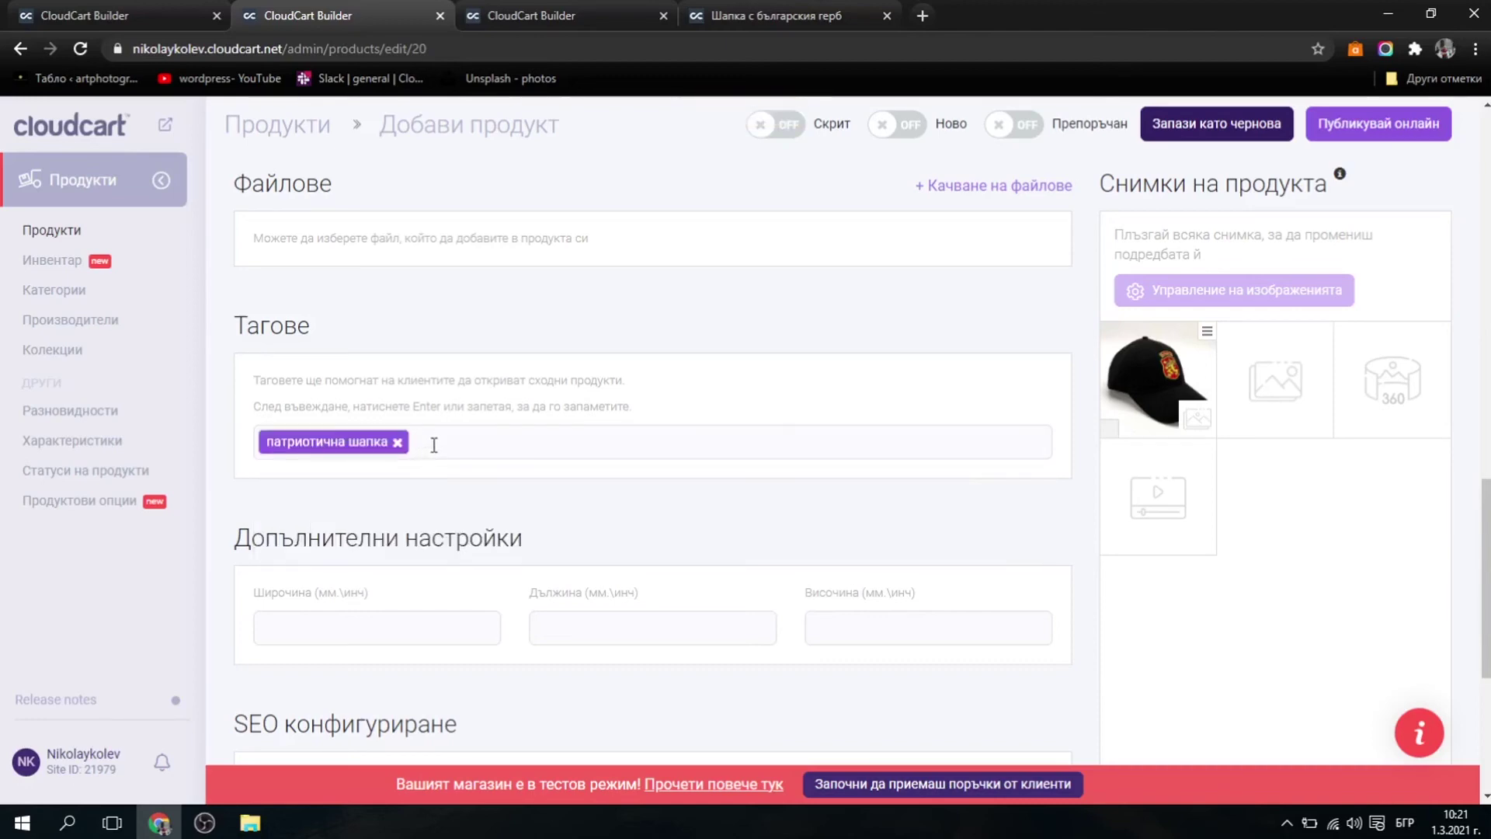
text(патр)
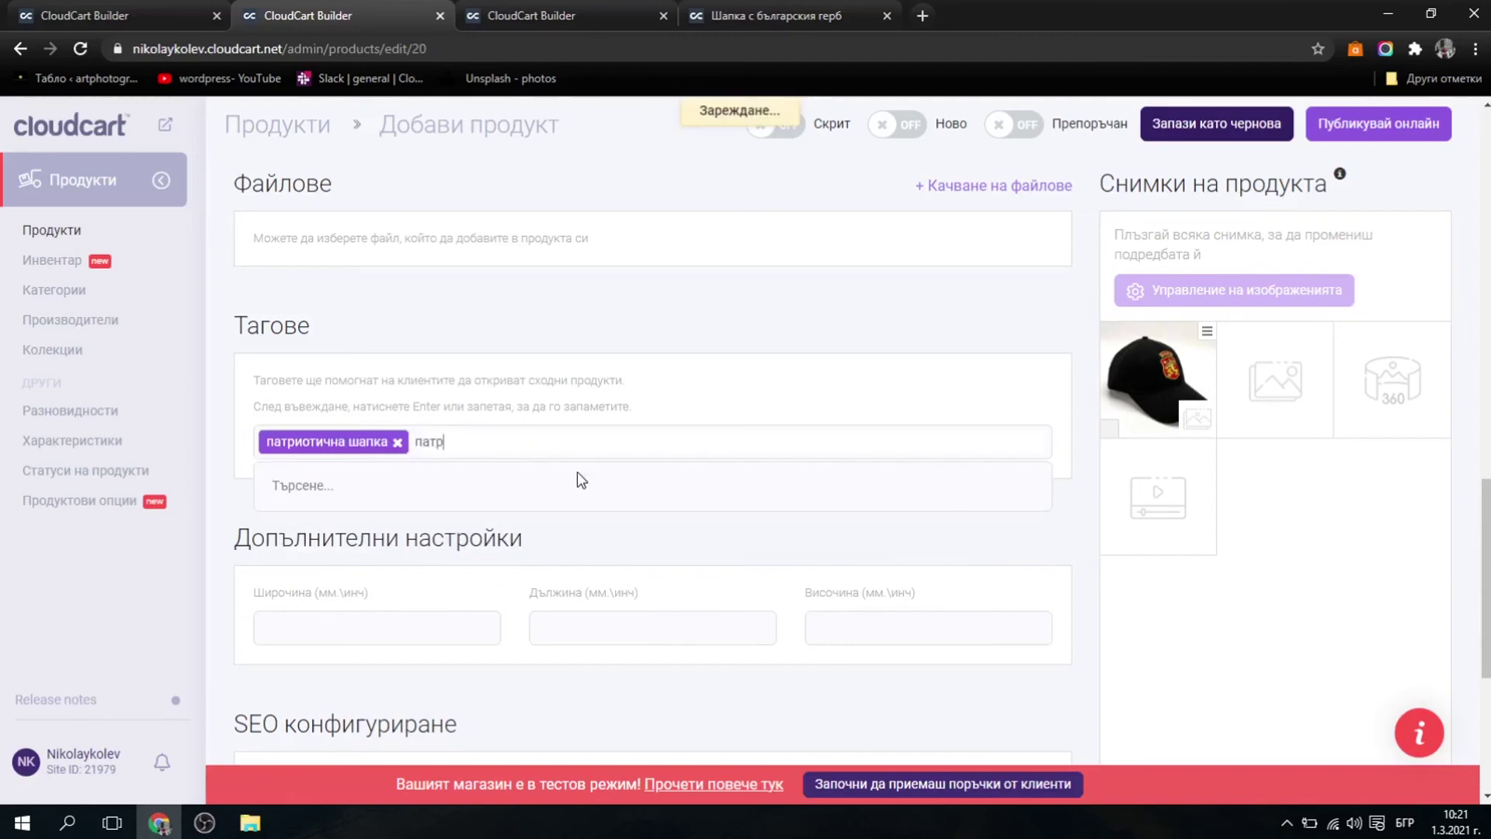
text(иотични аксесоари)
key(Return)
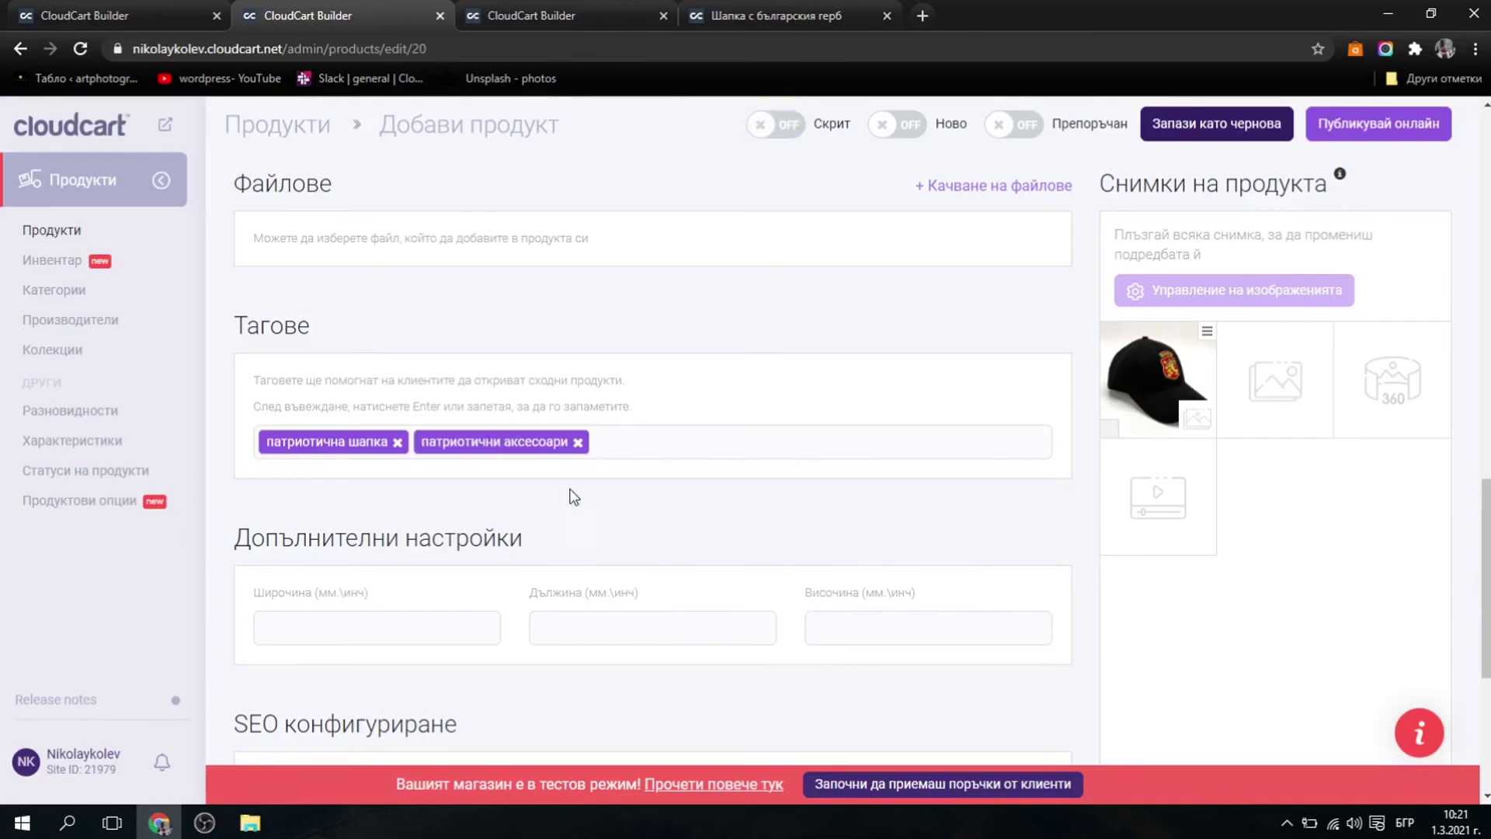
Look over the completed product form, including the SEO section, and publish the product online.
scroll(960, 474, down, 5)
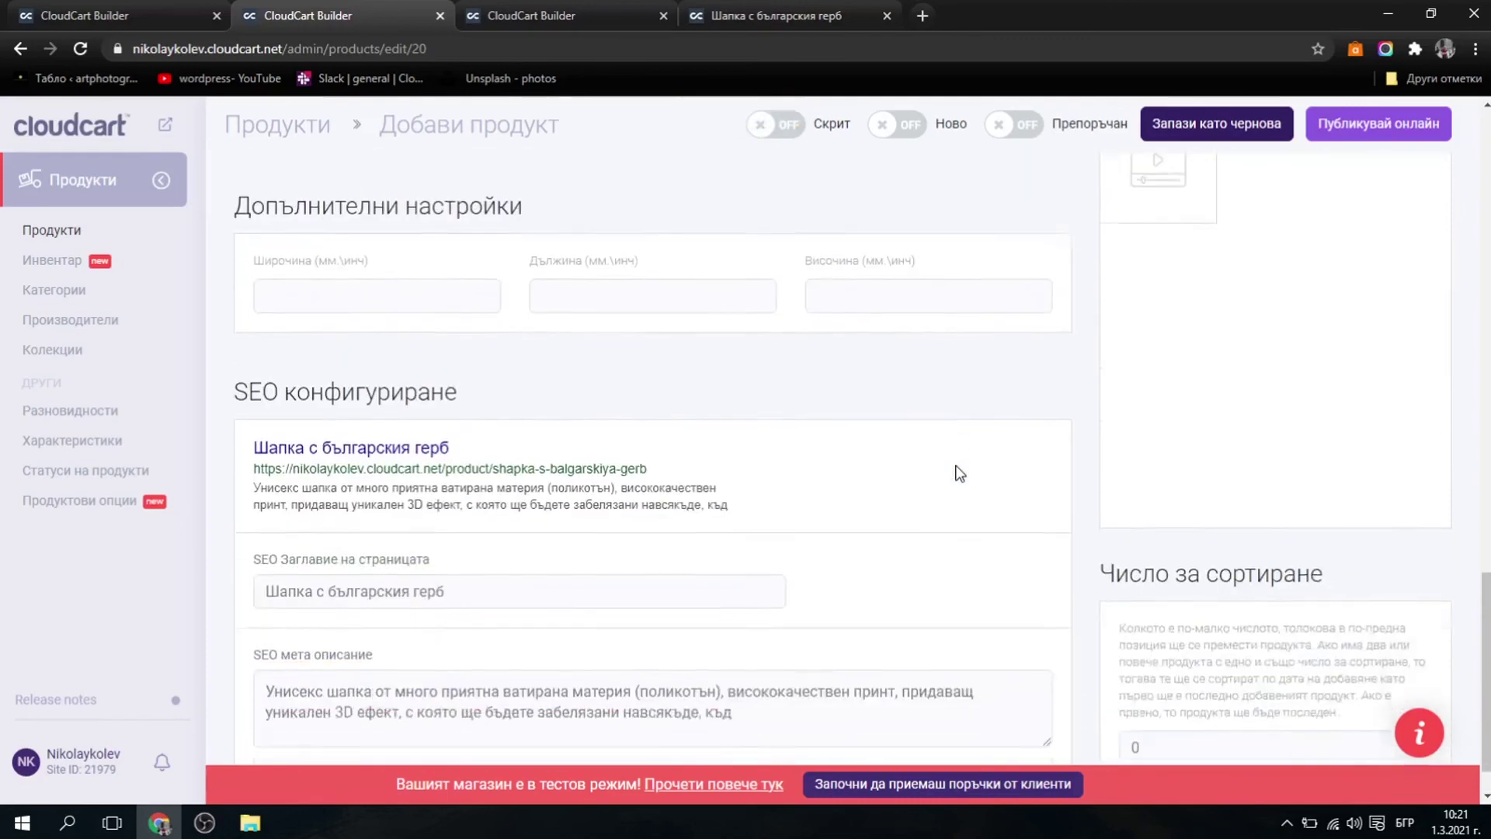
scroll(958, 477, up, 10)
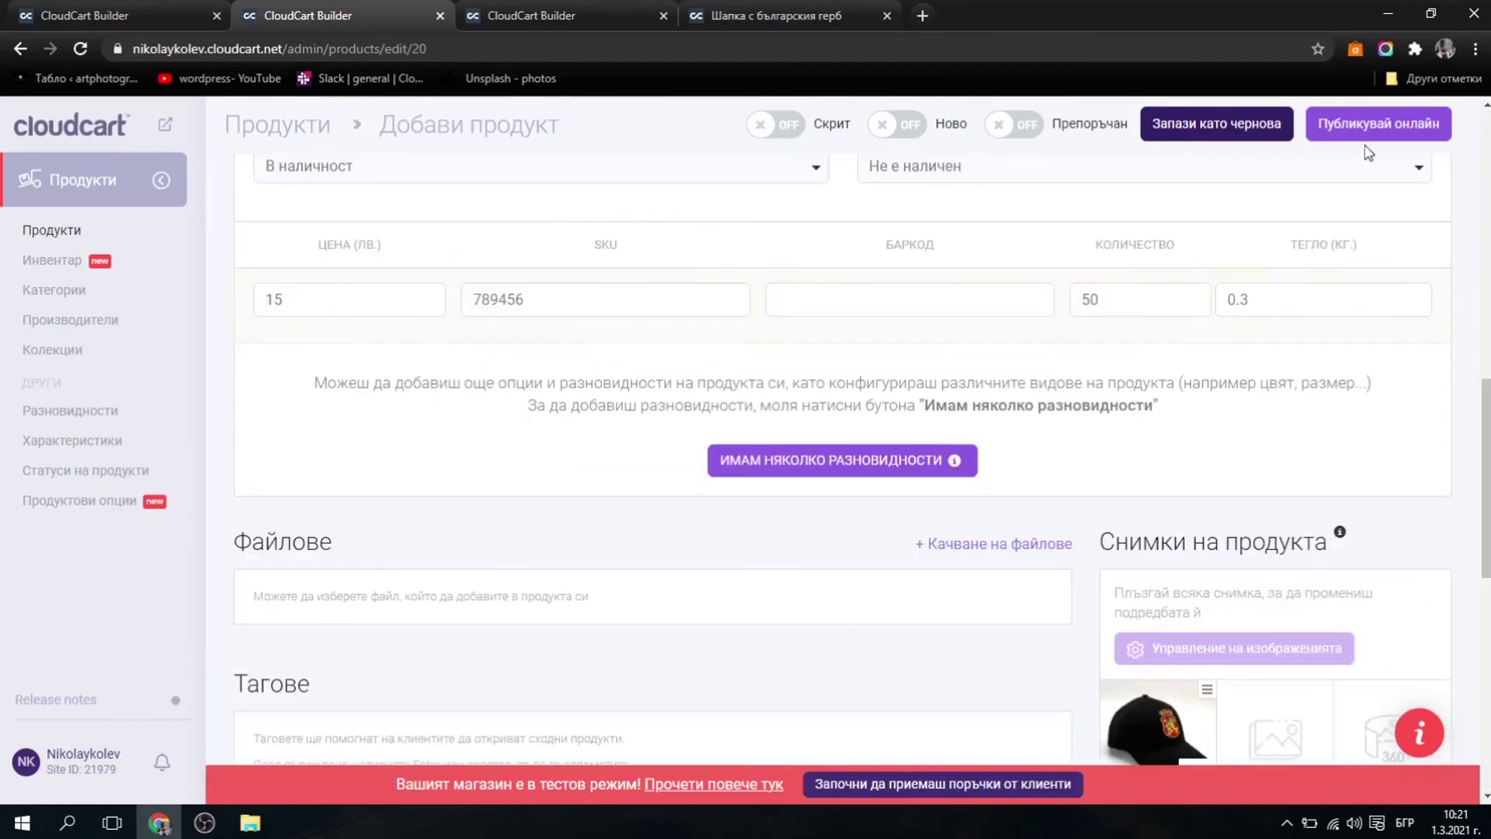
scroll(1194, 518, up, 8)
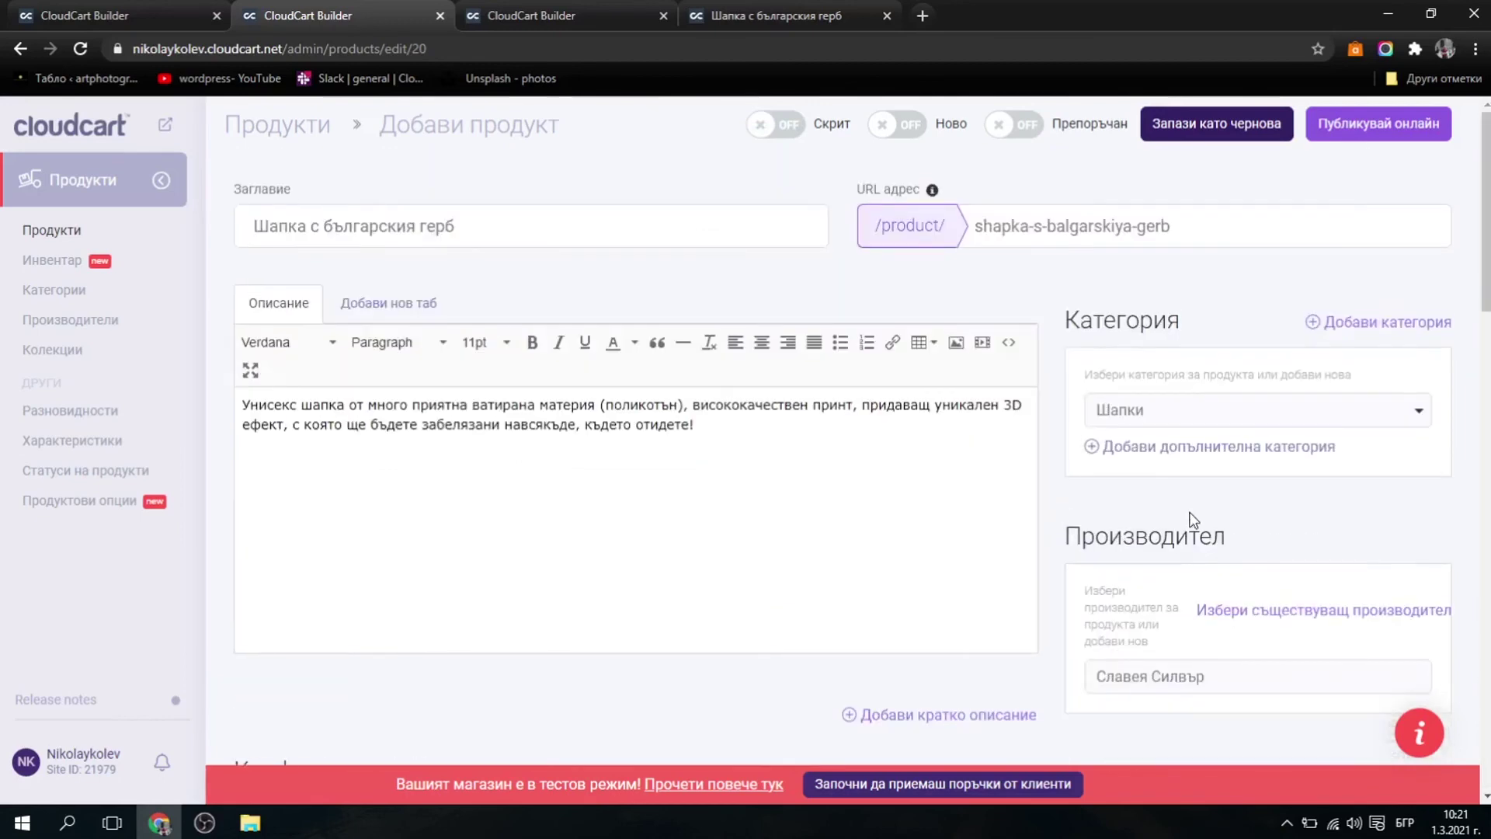
click(1409, 129)
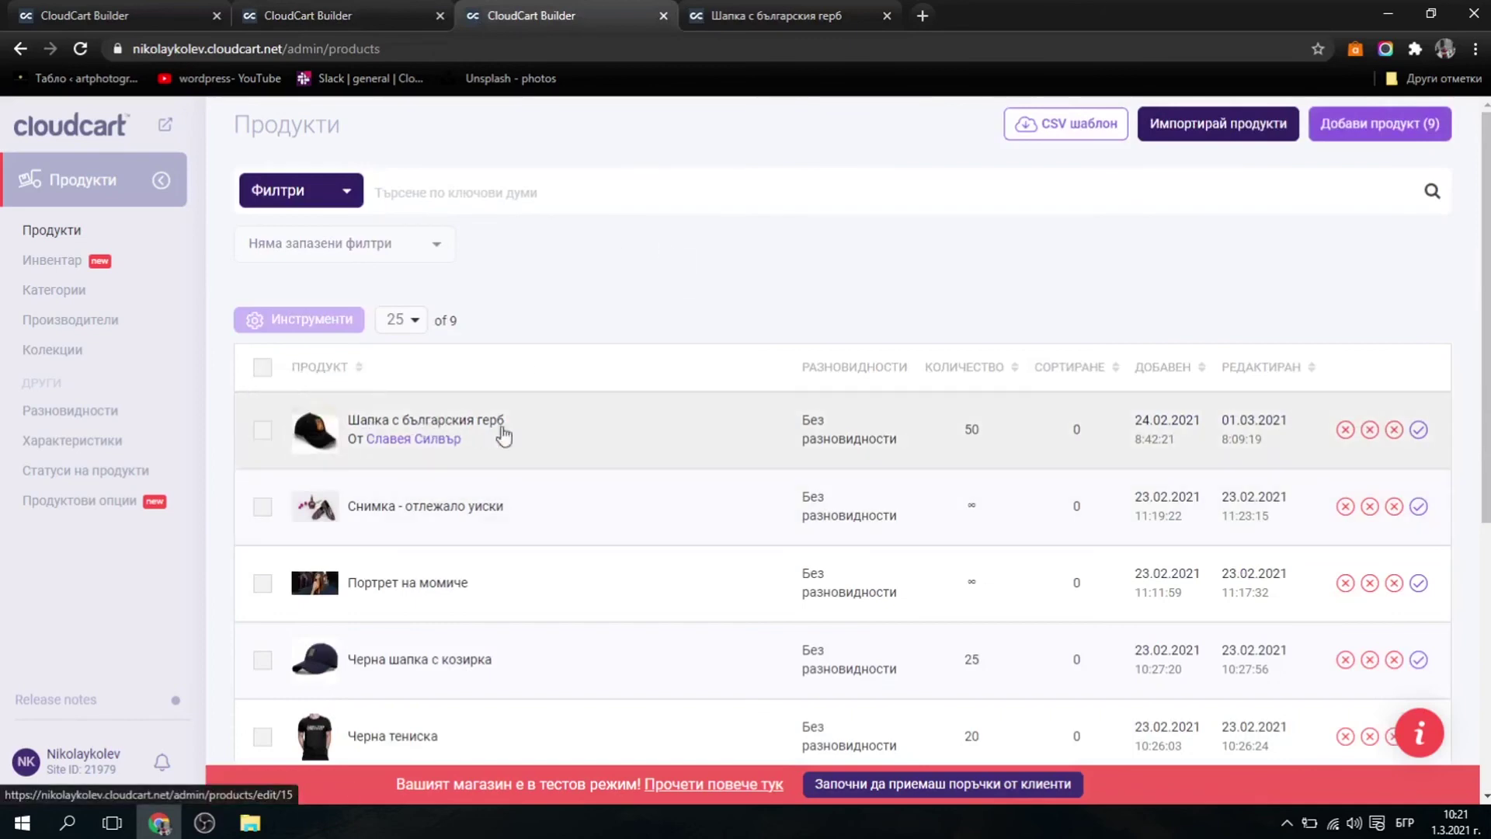
View the published cap's storefront page, checking its details, tags and related products.
click(315, 434)
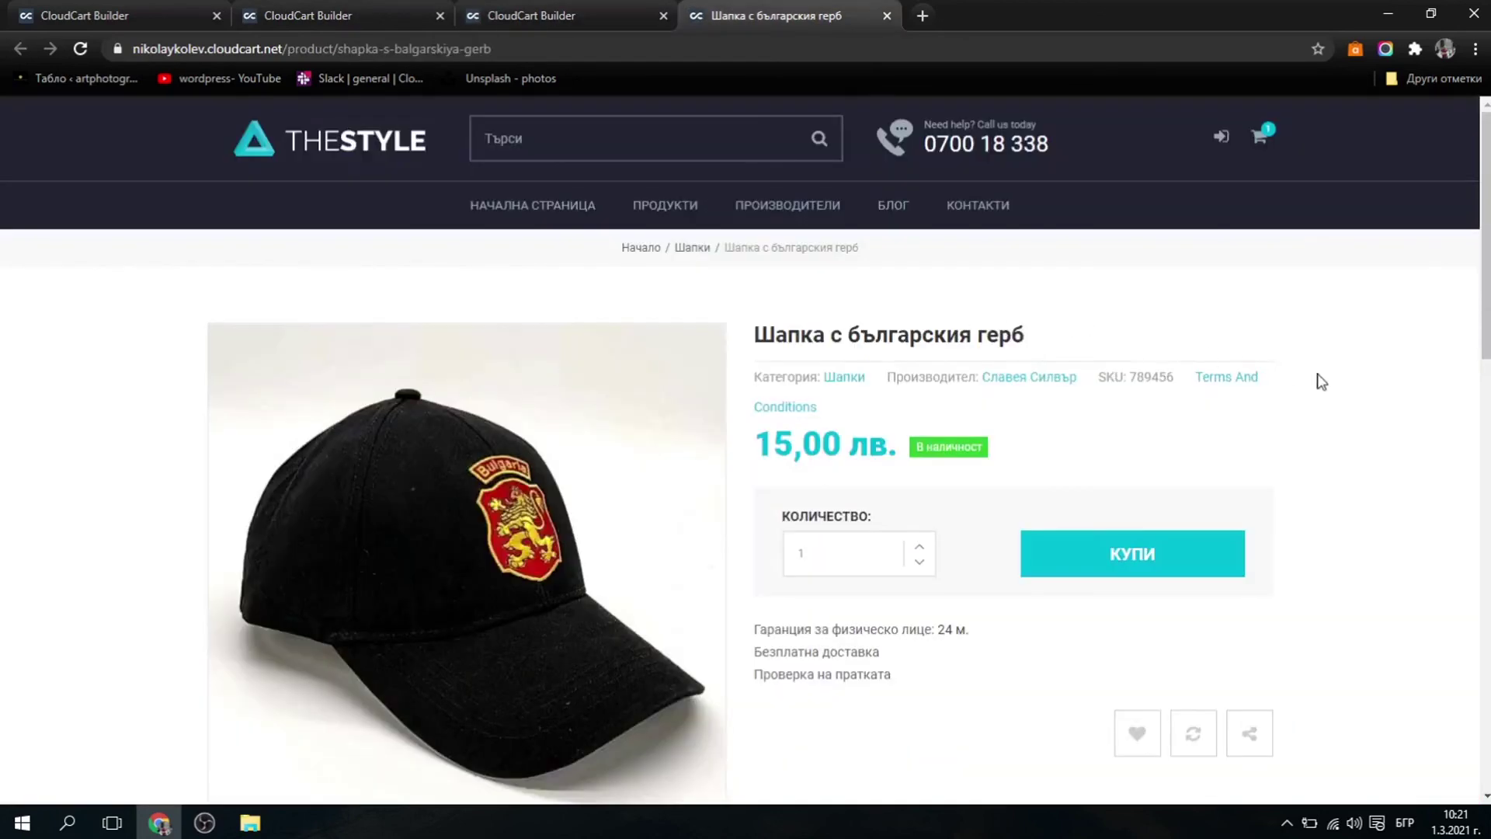
scroll(1336, 379, down, 6)
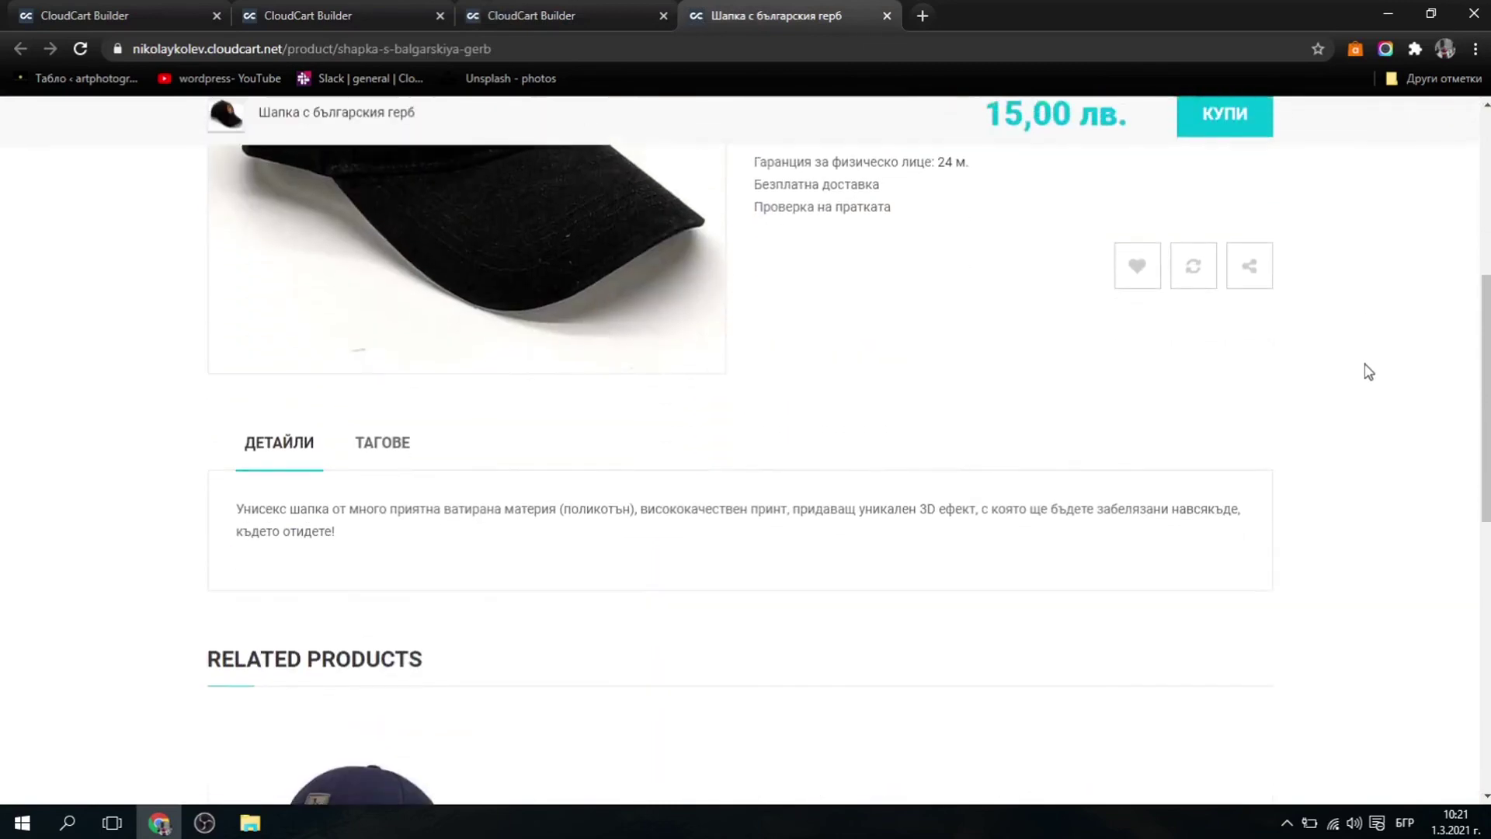
click(370, 451)
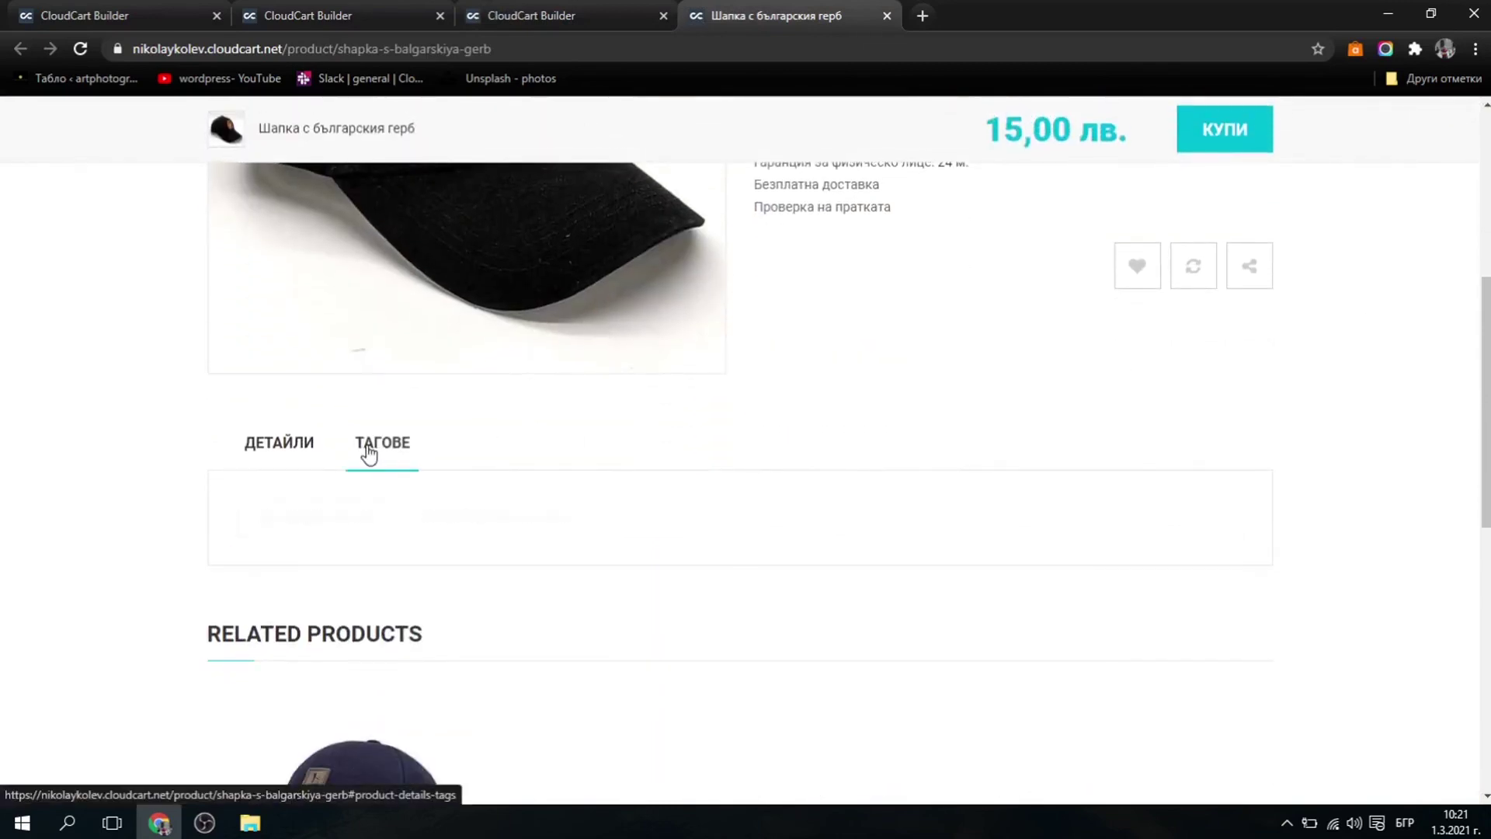
click(279, 444)
scroll(925, 406, down, 5)
scroll(1184, 445, up, 1)
scroll(1183, 445, up, 10)
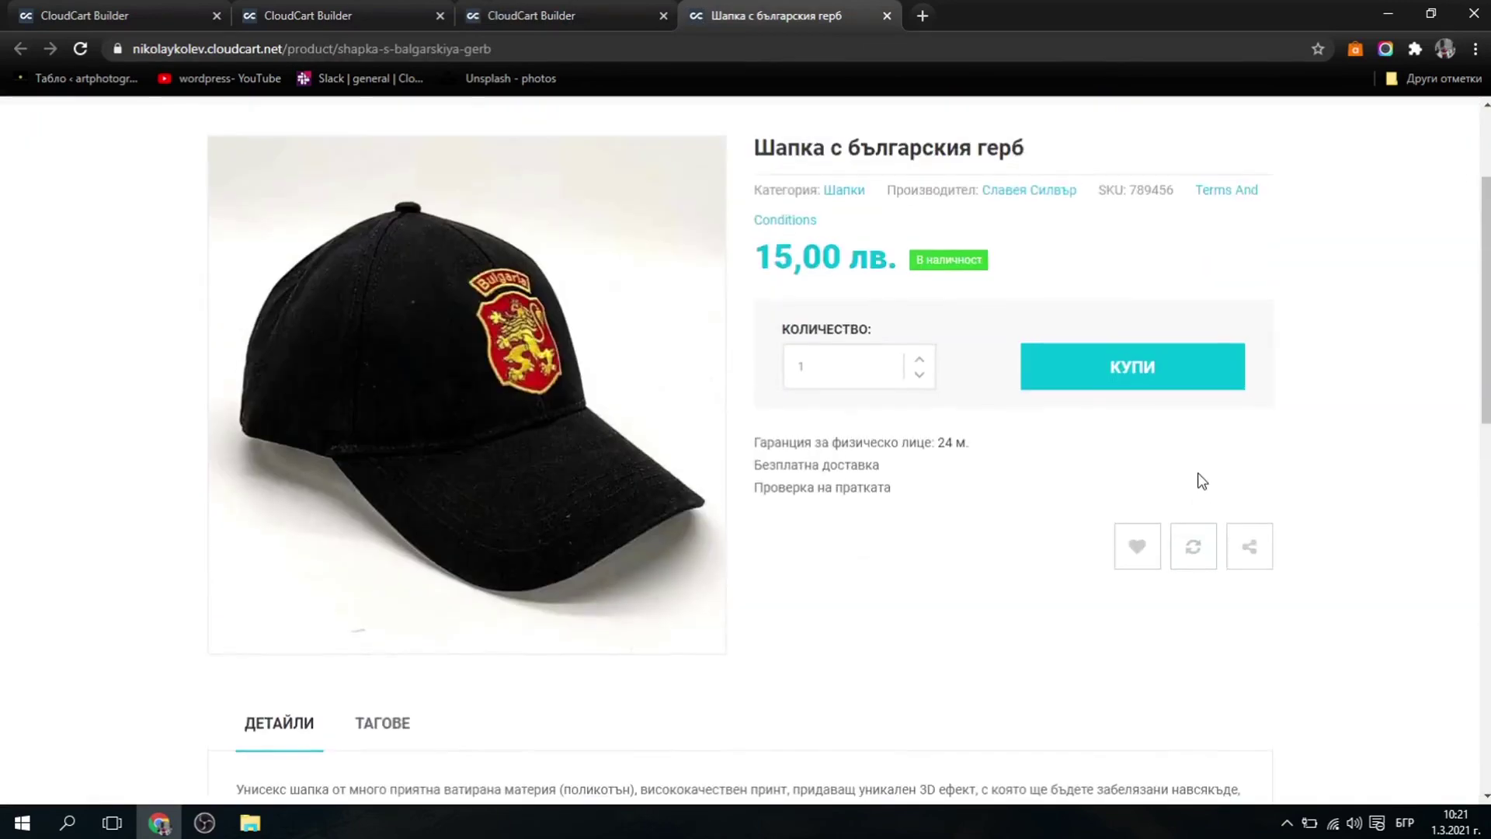